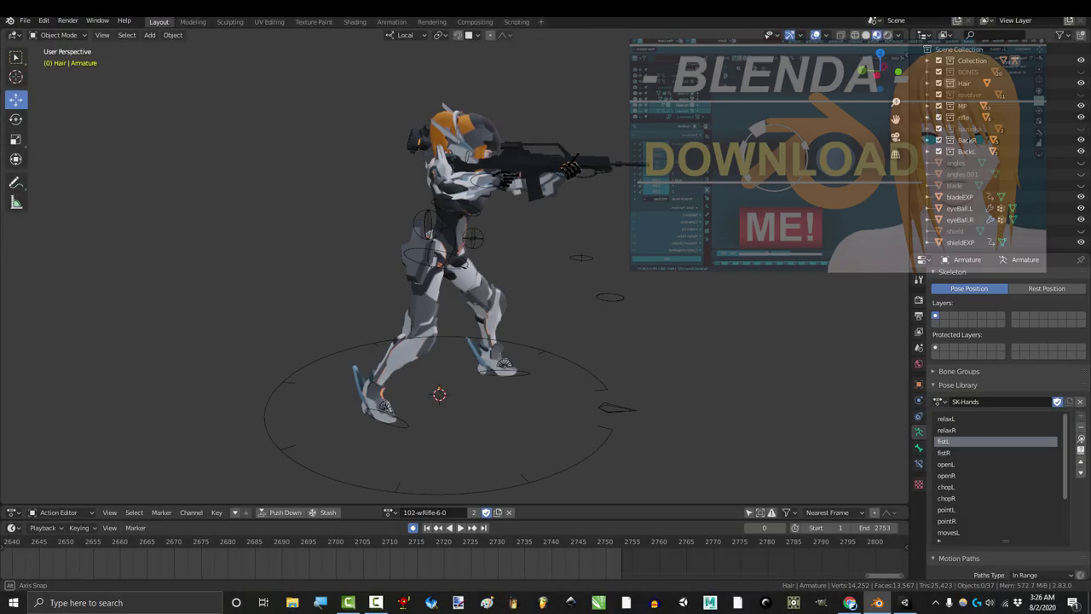
Step: Select the finalNamed file in the 6-2020 folder via Save As
click(390, 511)
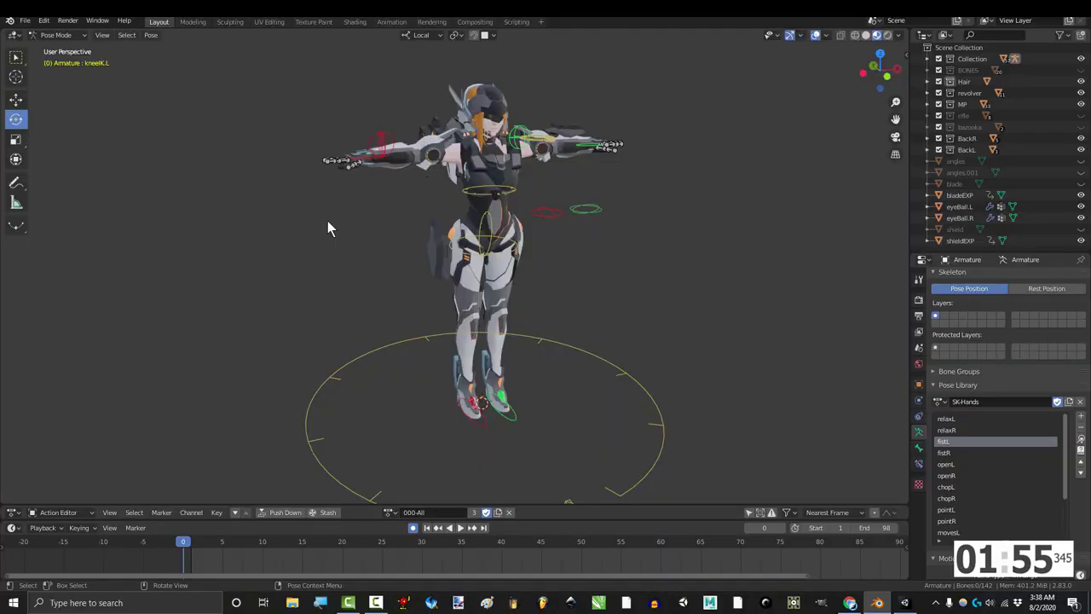
click(26, 21)
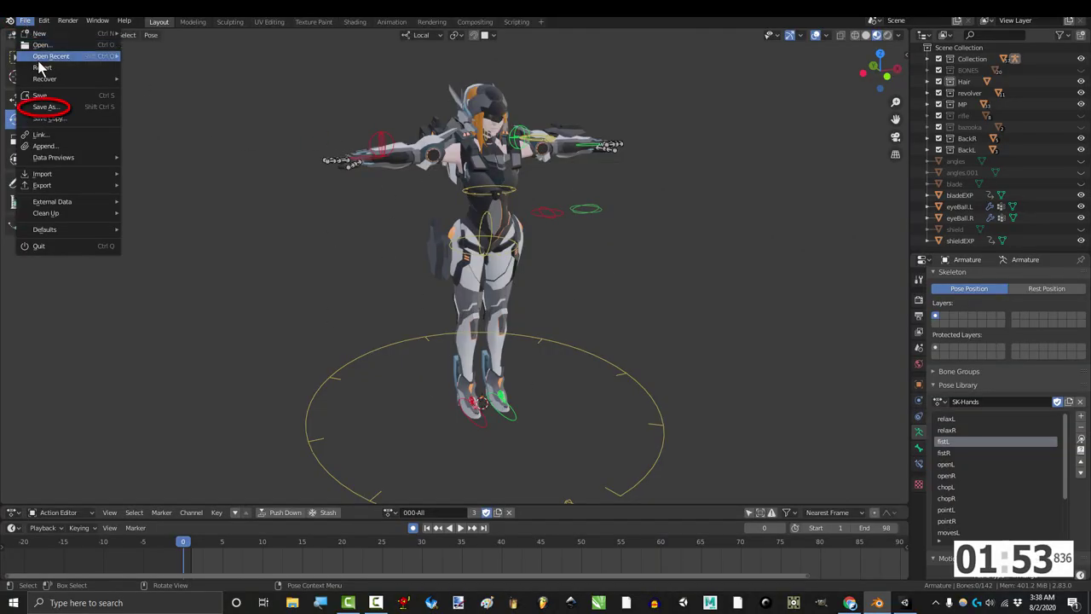
click(44, 108)
click(231, 281)
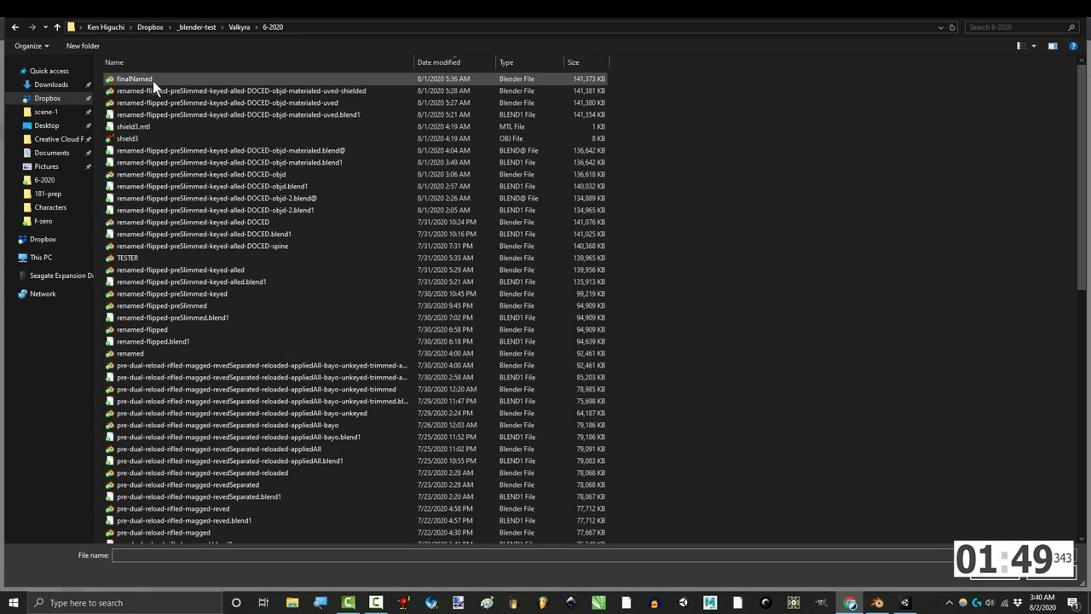
click(153, 80)
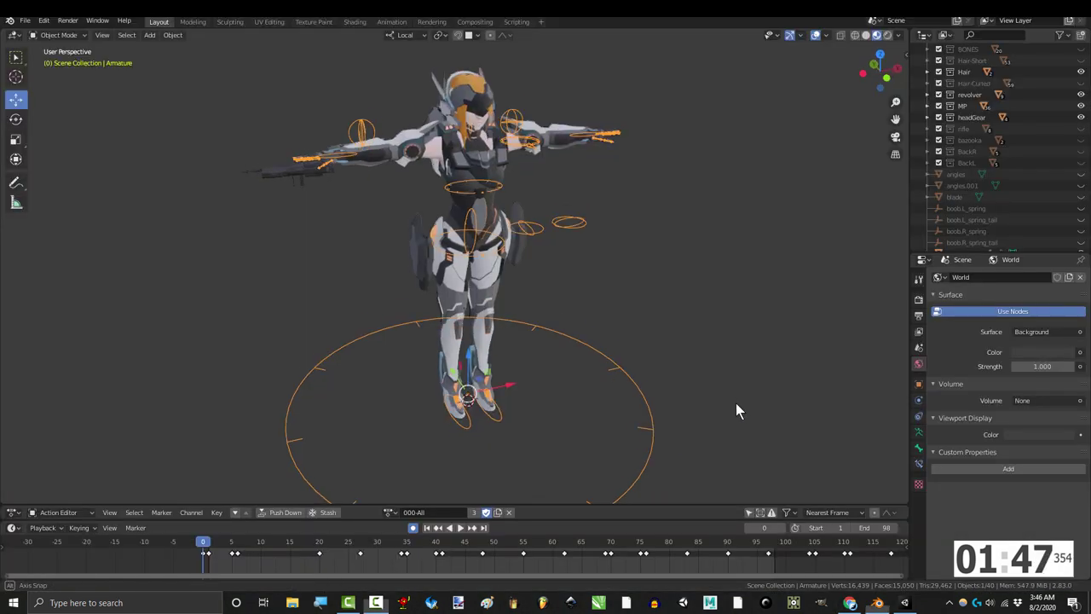
Step: Delete duplicate materials like Blenda-Suit-5.001 from the Blender File Outliner view
mouse_move(736, 403)
middle_down()
mouse_move(688, 410)
mouse_move(609, 398)
mouse_move(542, 363)
mouse_move(399, 327)
mouse_move(332, 334)
mouse_move(168, 399)
middle_up()
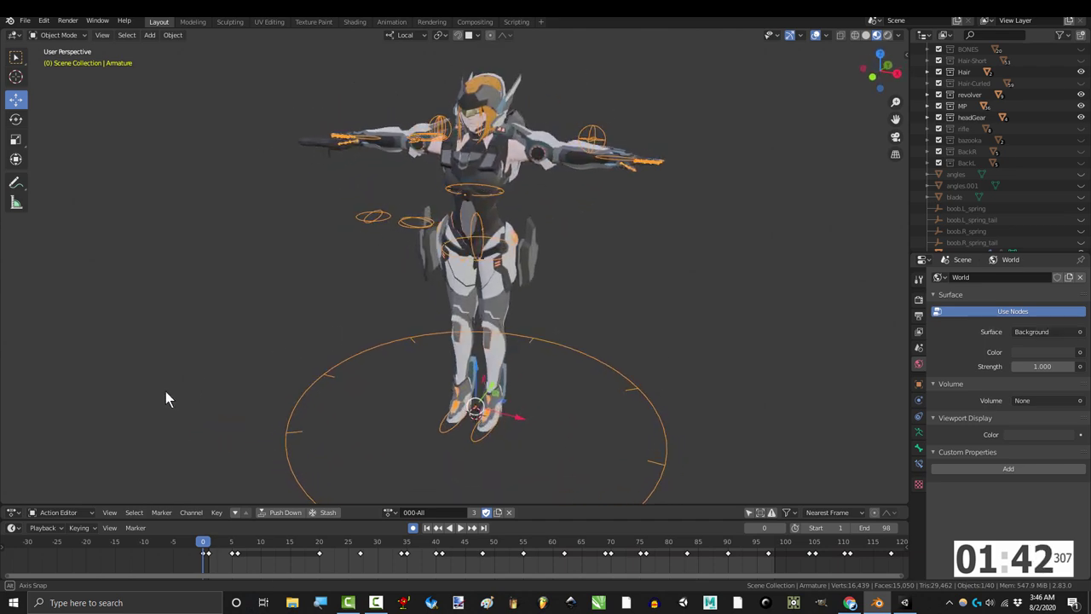
click(945, 35)
click(959, 85)
click(928, 129)
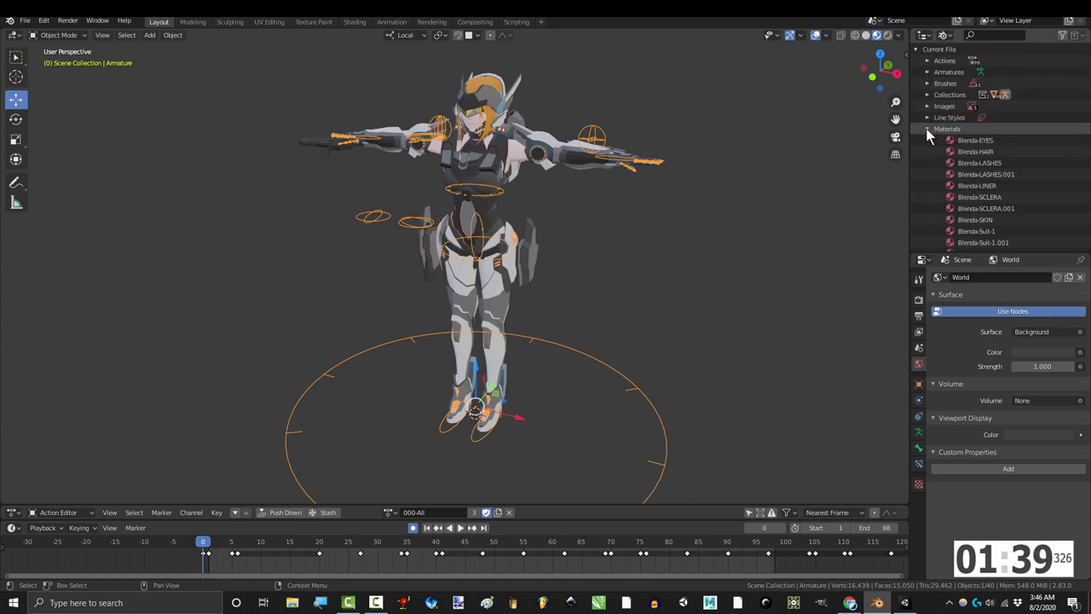
scroll(981, 162, down, 3)
scroll(1021, 153, down, 5)
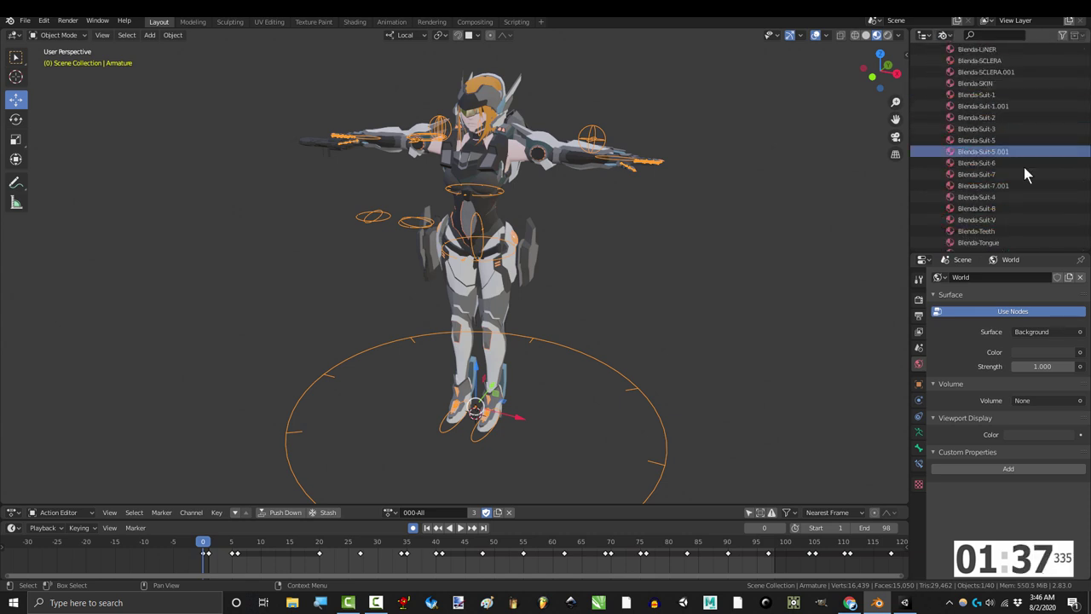
scroll(1023, 170, down, 4)
right_click(1020, 213)
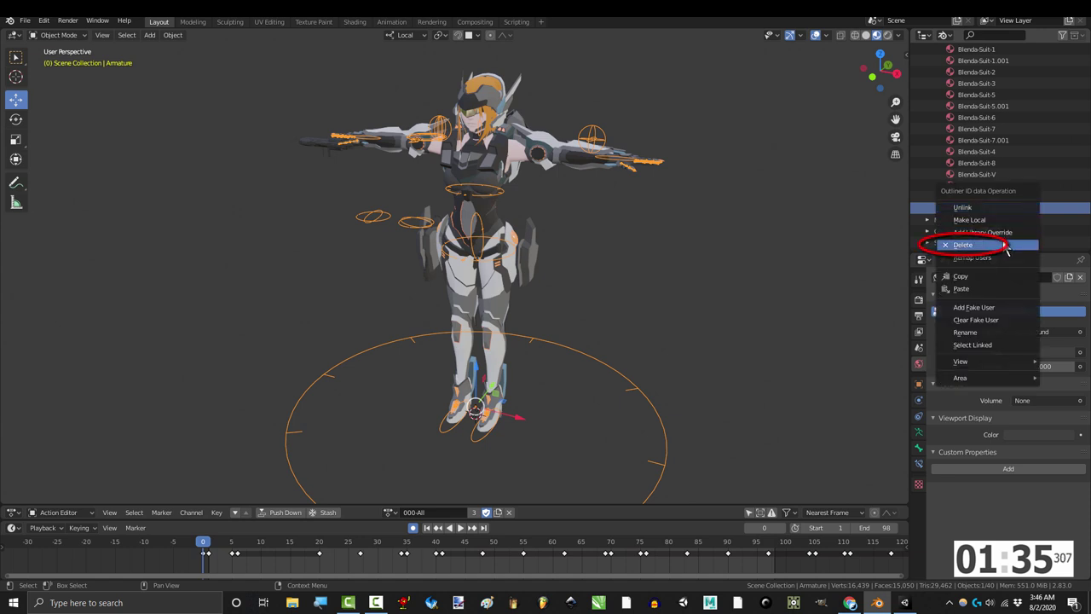
click(1010, 246)
right_click(1008, 140)
click(1007, 141)
scroll(520, 339, up, 2)
scroll(520, 339, down, 2)
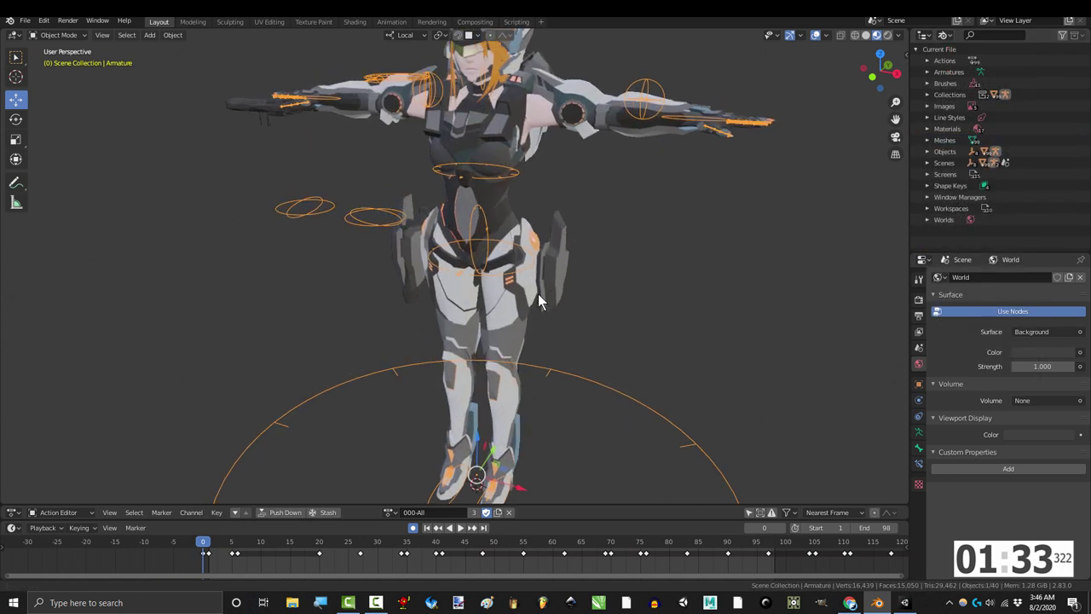
Step: Inspect the character mesh's UV layout in Edit Mode, selecting then deselecting all
click(461, 78)
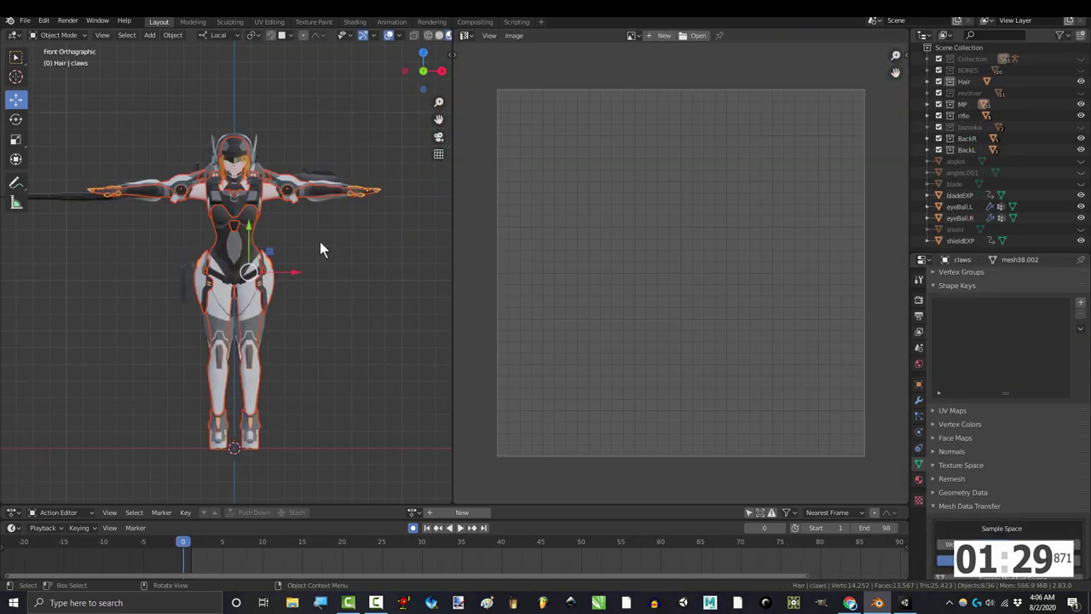
key(Tab)
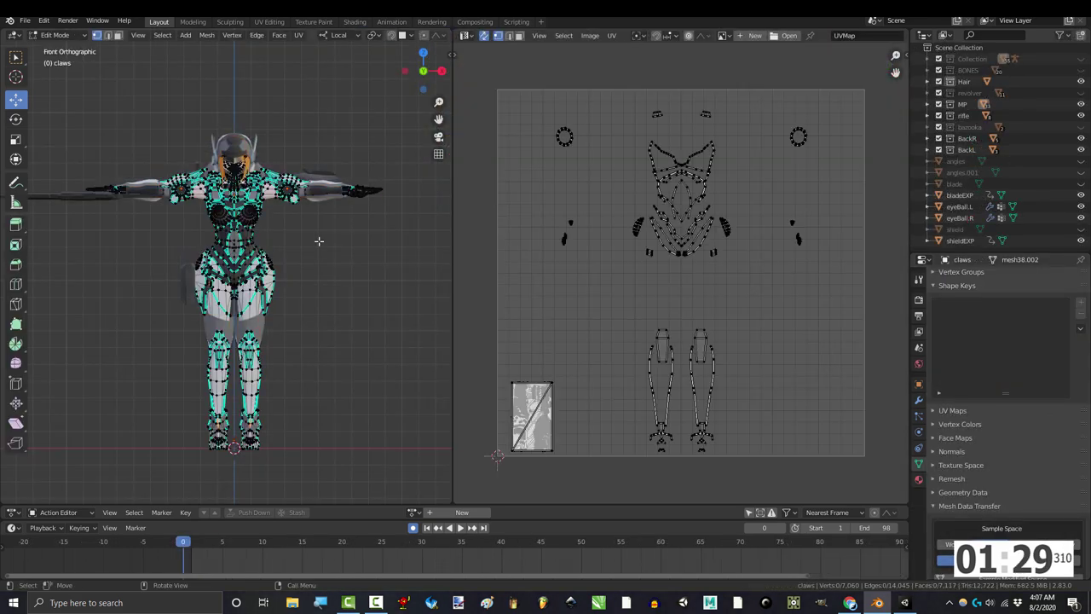
key(a)
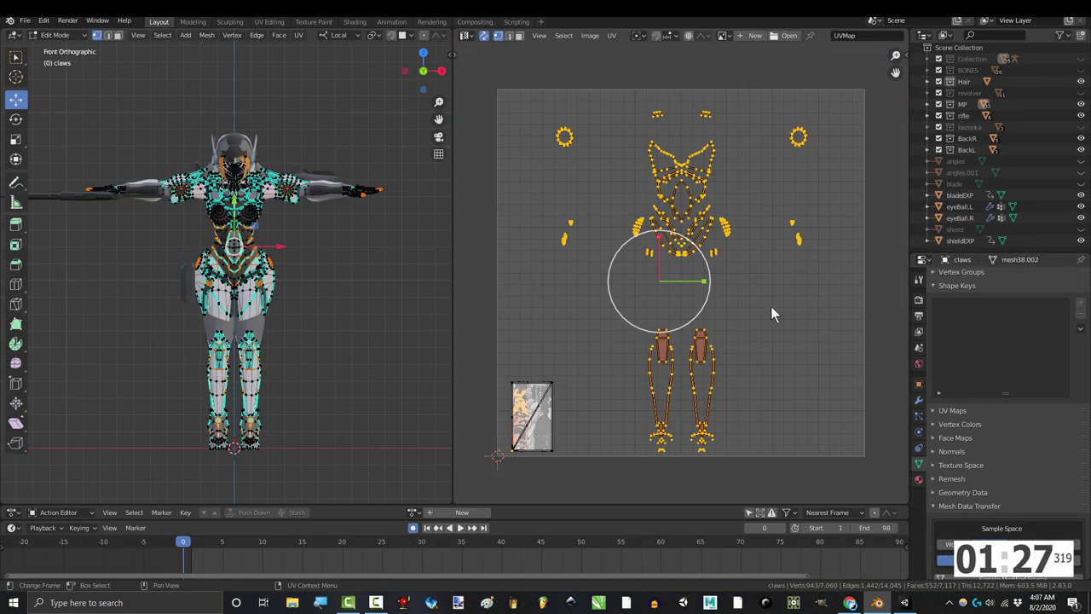
key(alt+a)
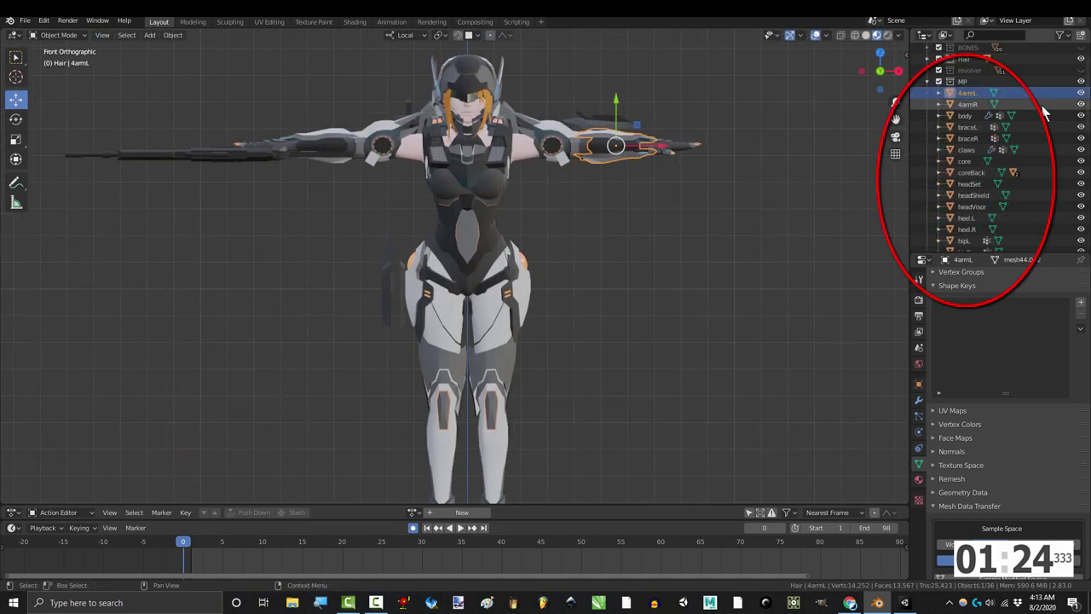
Step: Check shape keys on body, bracel, core, headSet, headShield, headVisor and heel.L
click(1039, 104)
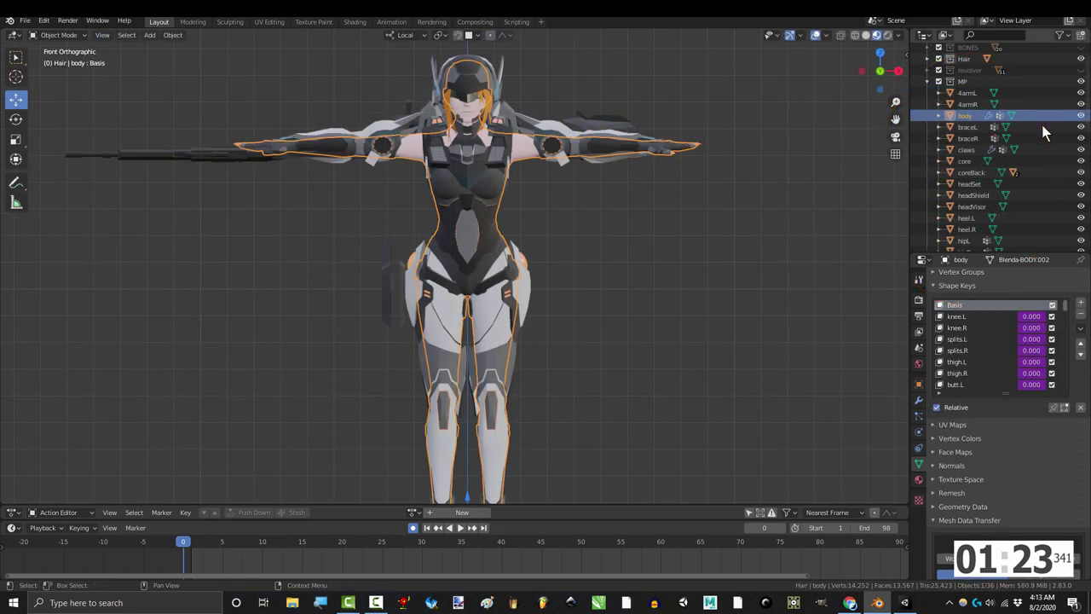
click(1042, 126)
click(1046, 149)
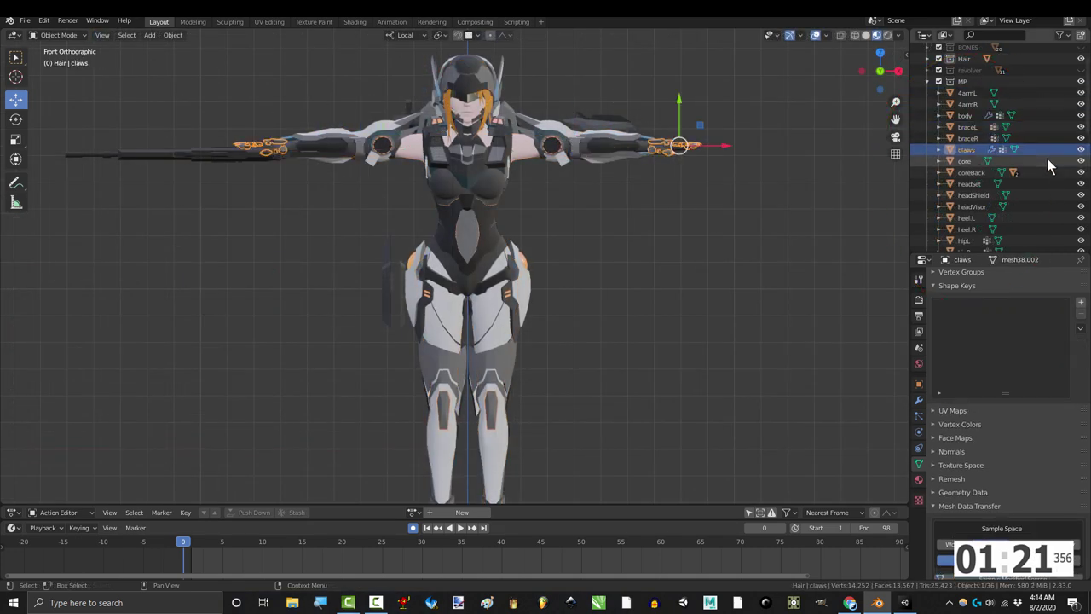
click(1046, 160)
scroll(1047, 168, down, 2)
click(1042, 136)
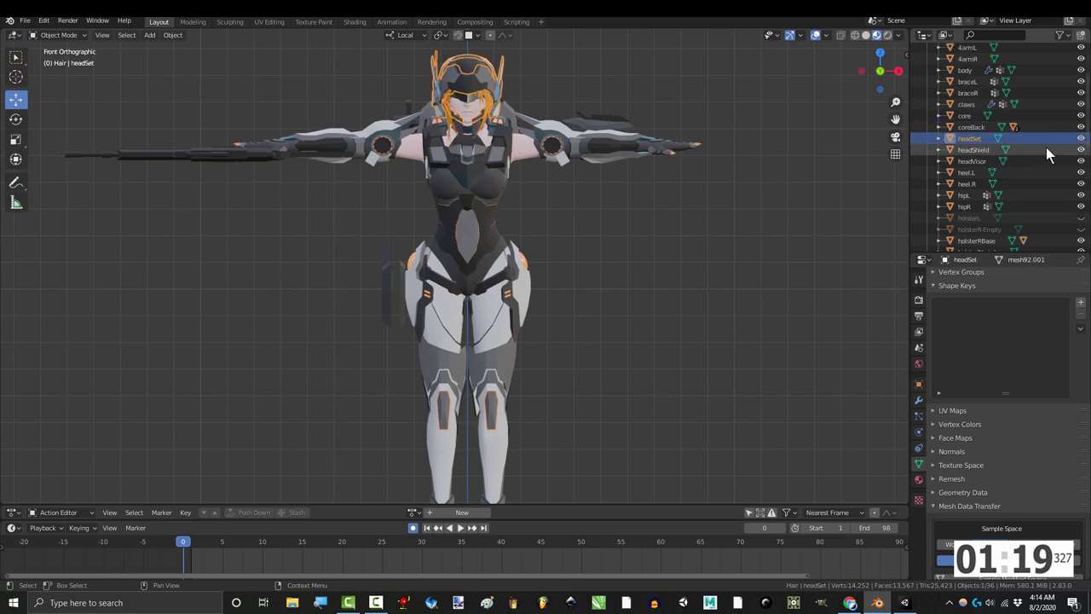
click(1046, 147)
click(1047, 169)
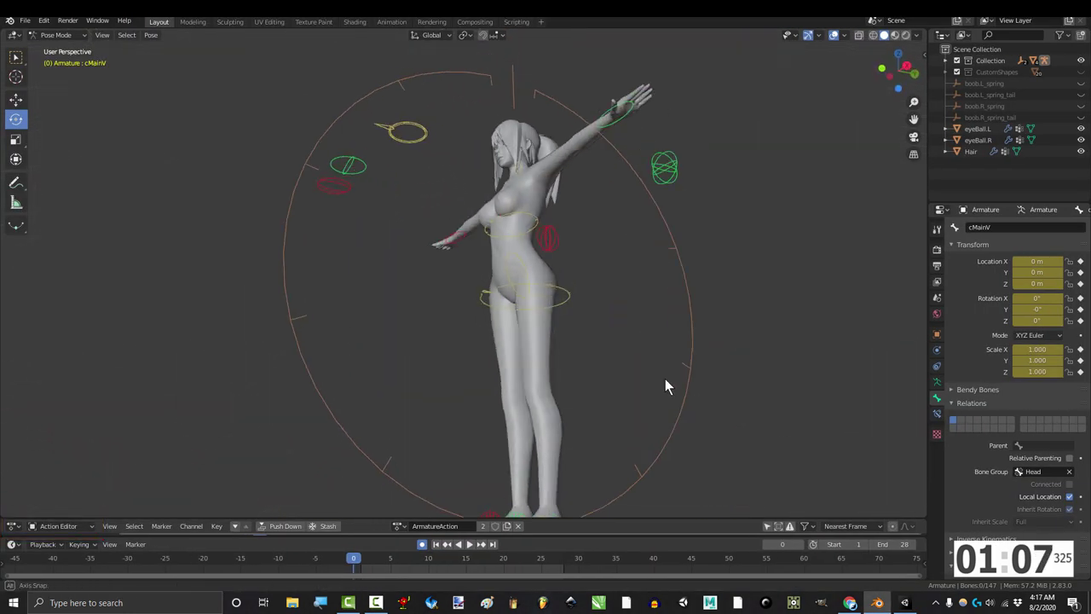
Step: Turn on Only Show Errors to list 08-GR-Kick's broken Pointer1.L channels
middle_drag(492, 367, 467, 427)
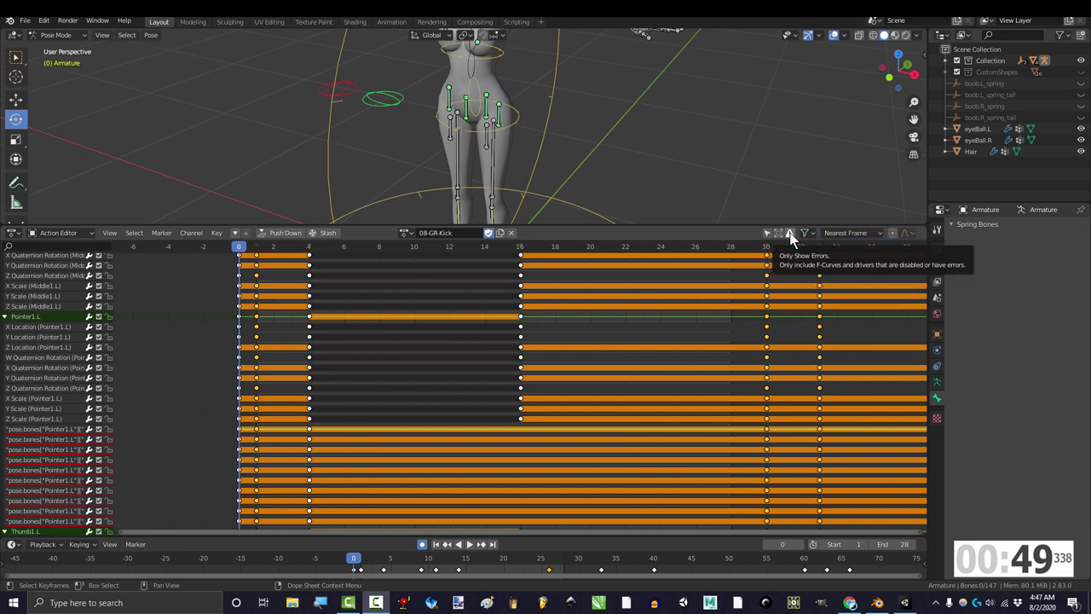
click(789, 232)
click(789, 233)
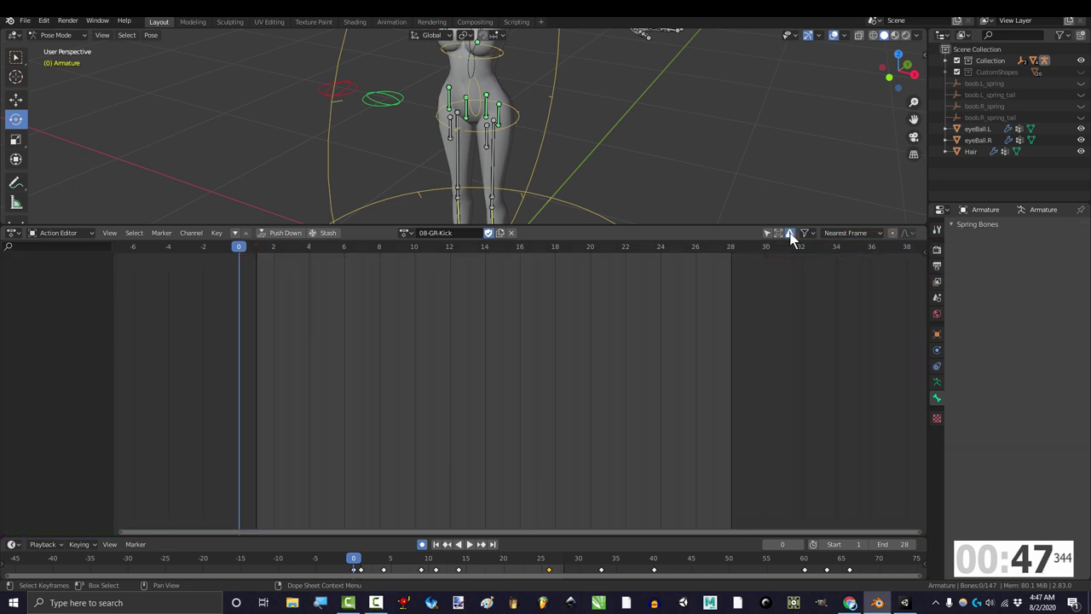
click(789, 234)
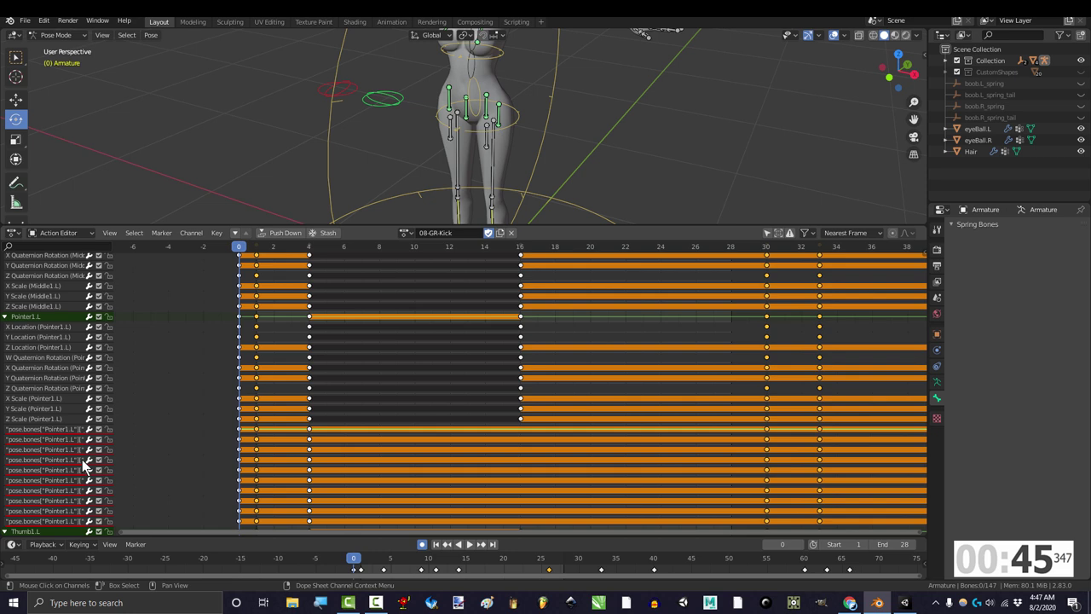
click(789, 234)
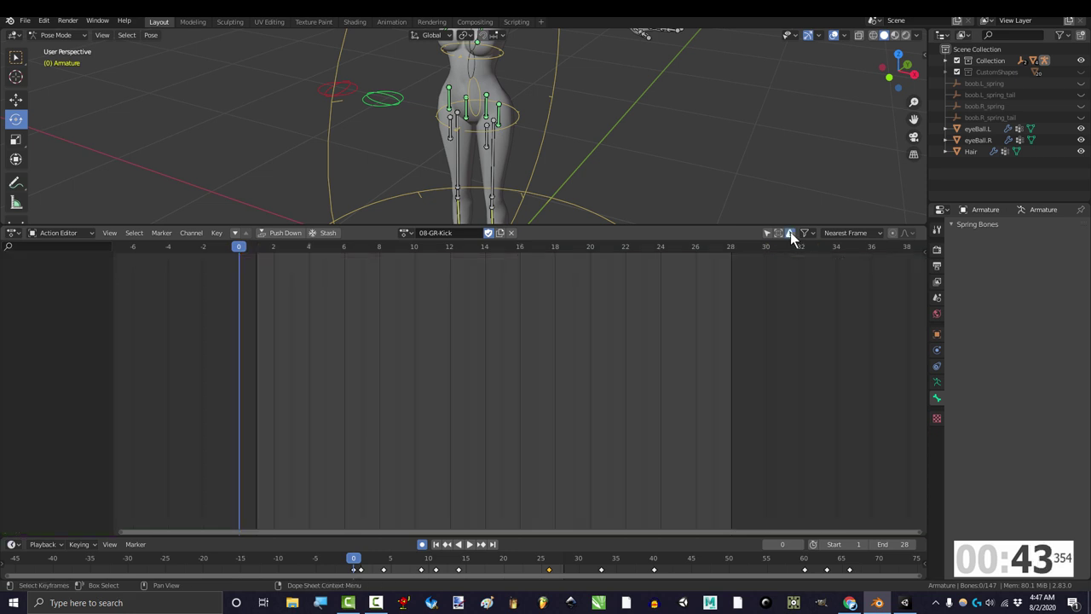
click(789, 234)
scroll(56, 335, down, 2)
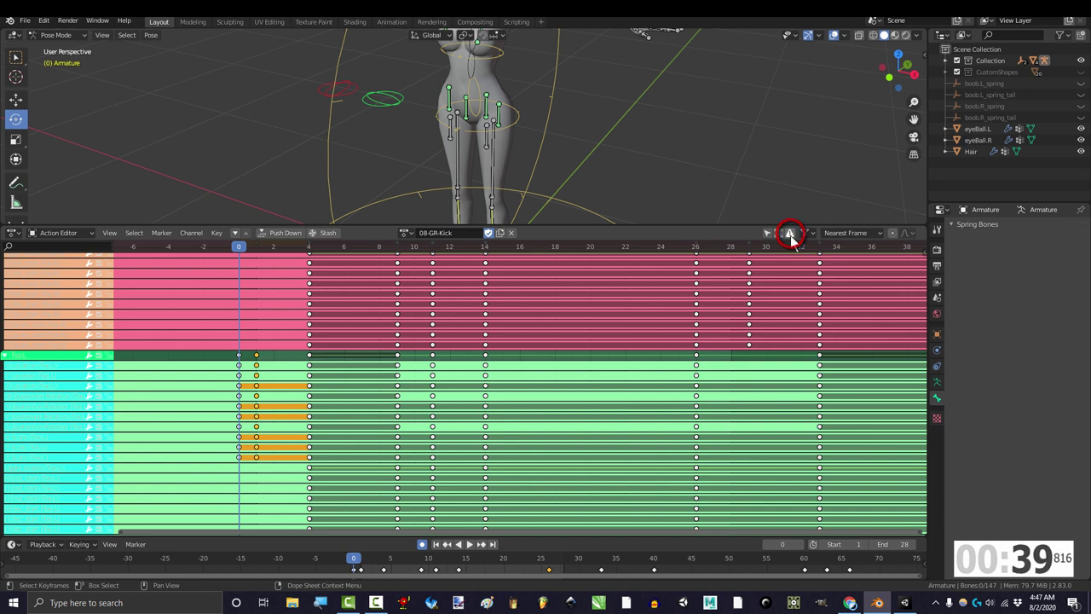
click(790, 233)
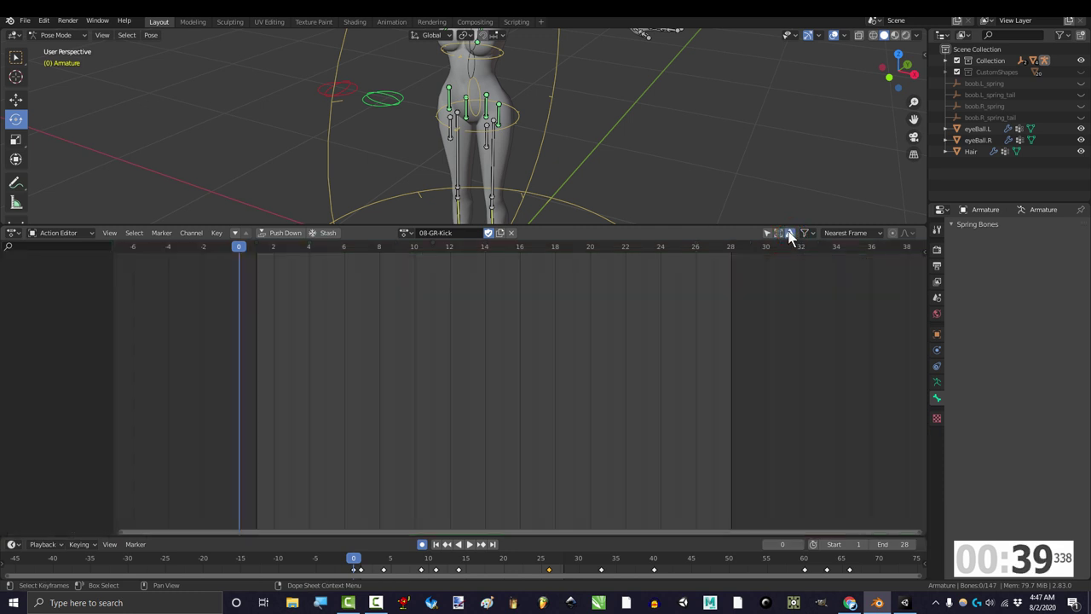
drag(766, 225, 765, 220)
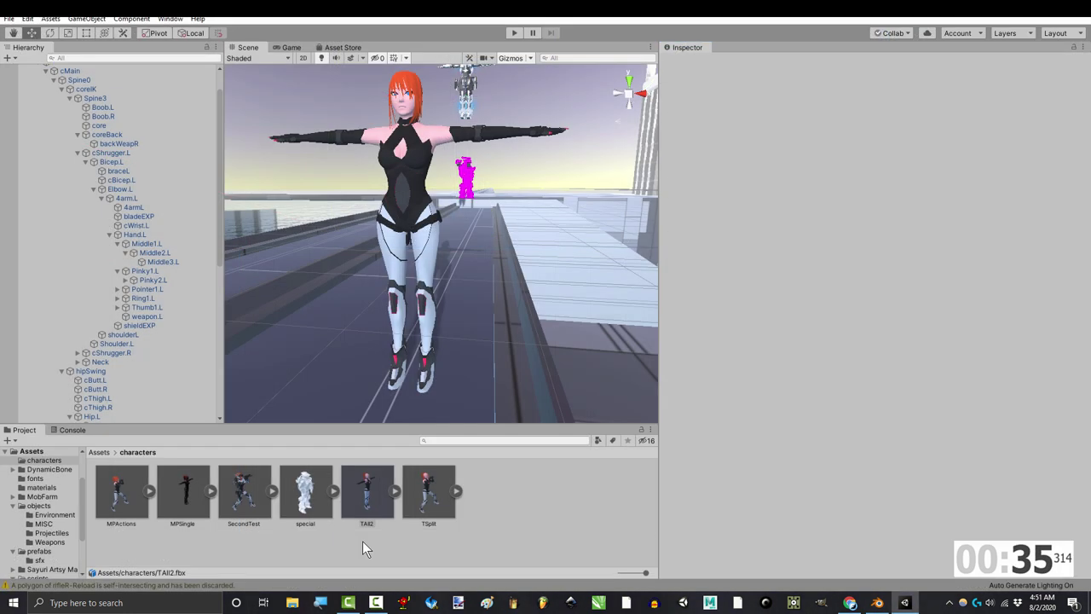
Step: Scroll through TAll2's Inspector import settings and clip frame ranges
scroll(790, 325, down, 5)
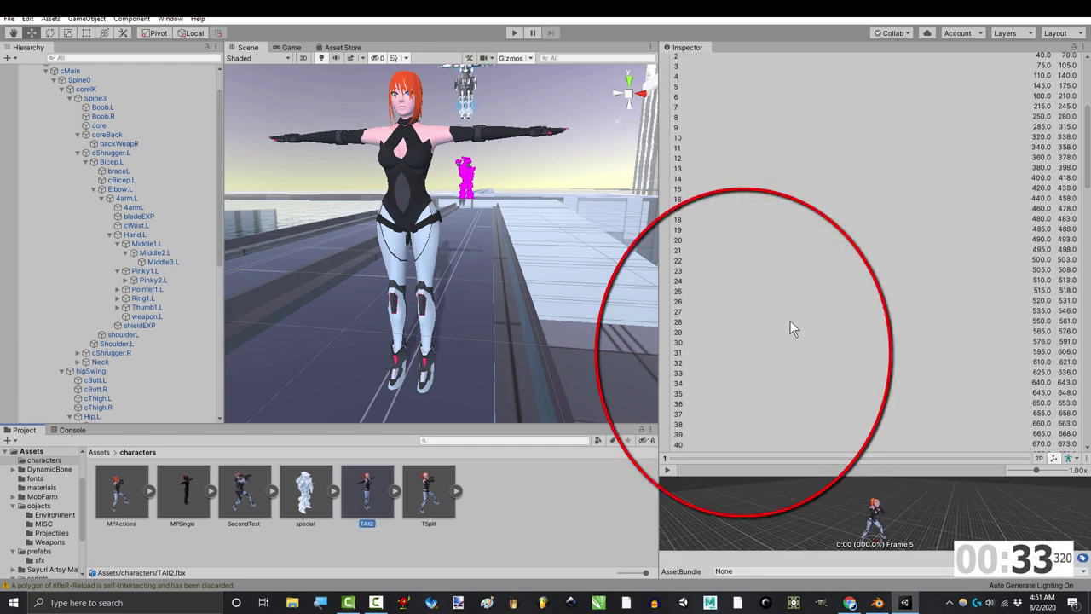
scroll(789, 329, up, 5)
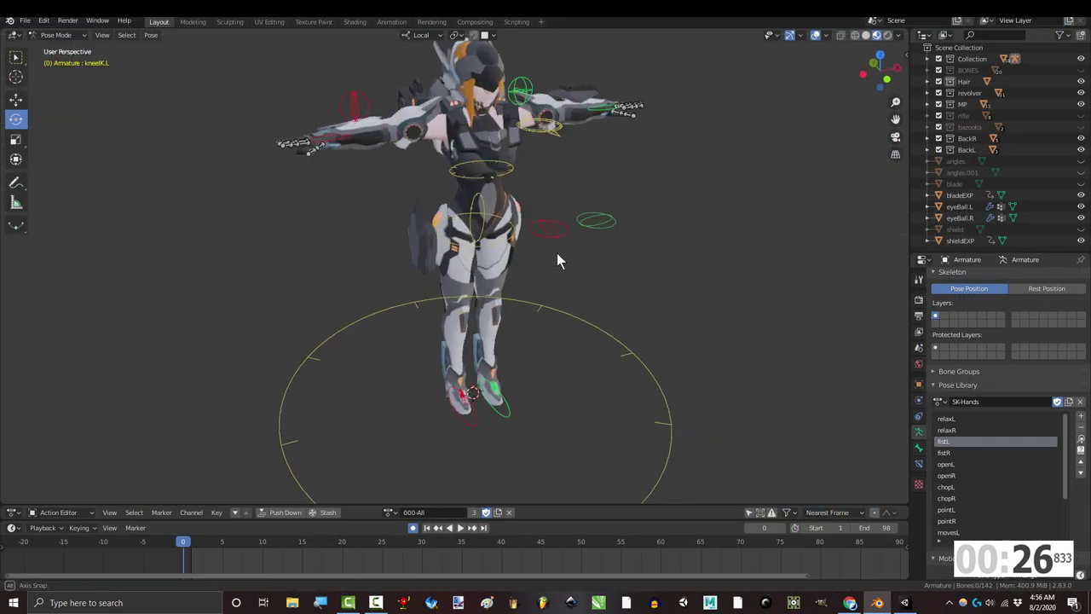
Step: Orbit to face the rig and browse the actions list to load 000-All
middle_drag(557, 252, 561, 232)
click(389, 511)
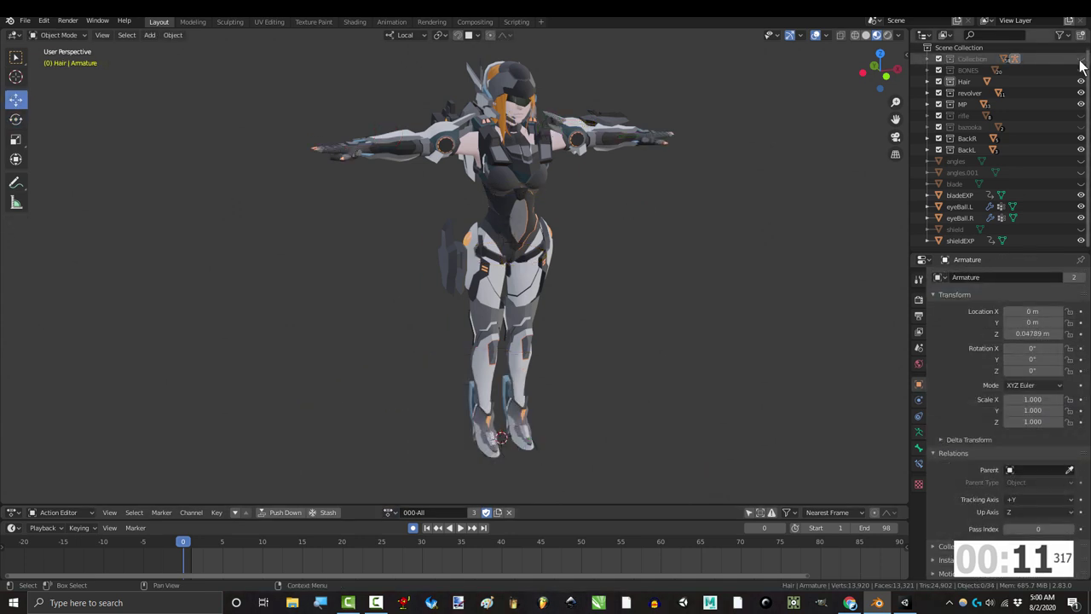
Step: Apply all transforms to every part of the character
drag(254, 48, 650, 450)
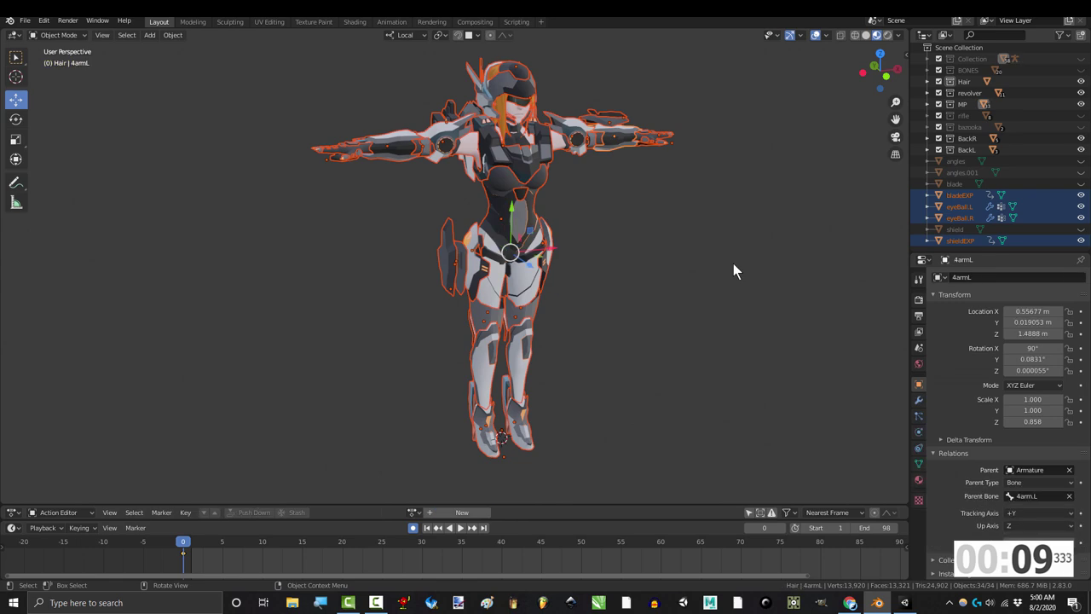
key(ctrl+a)
click(729, 262)
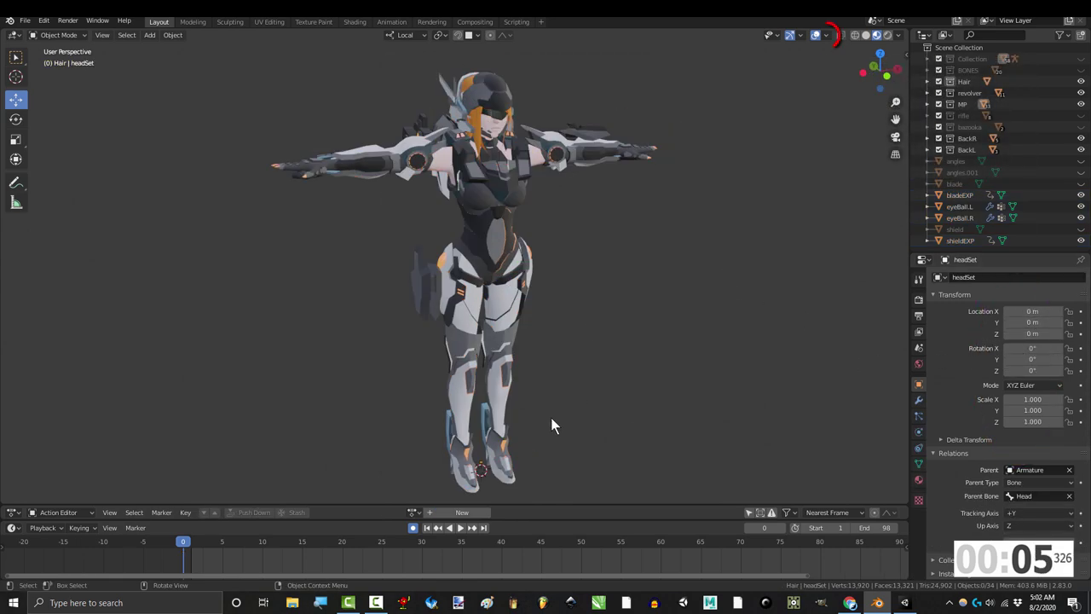
Step: Check normals with Face Orientation overlay, turn it off, and play the animation
click(824, 35)
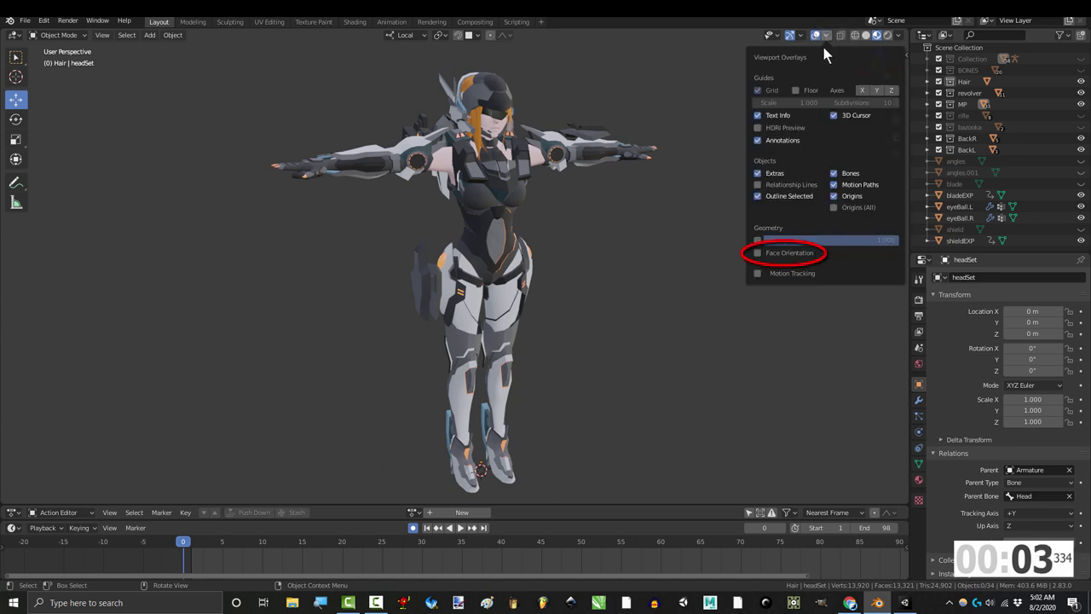
click(758, 252)
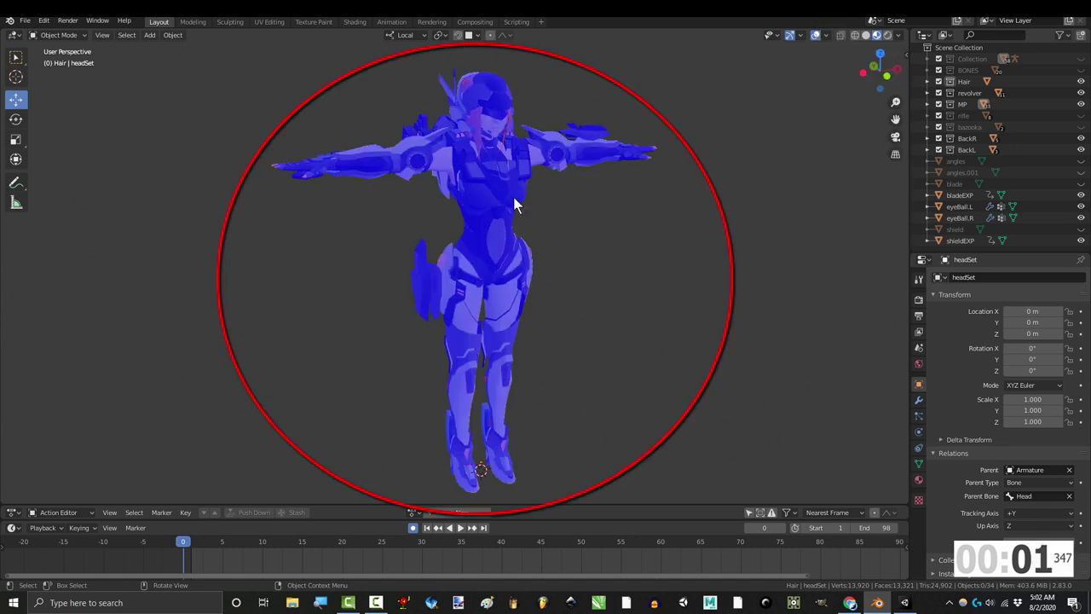
click(771, 254)
key(space)
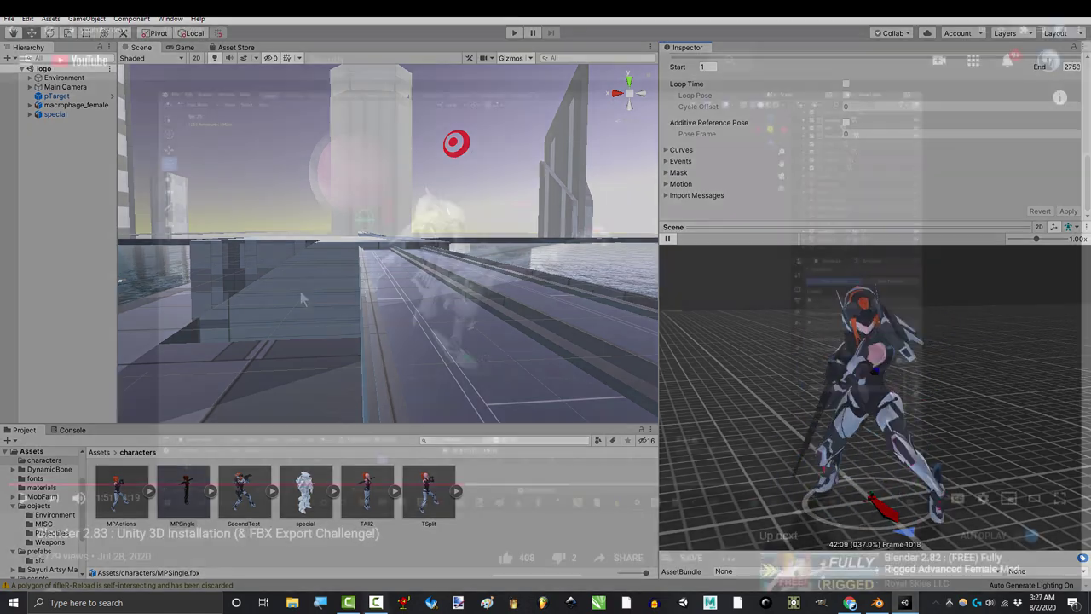
scroll(299, 293, down, 1)
Step: Scroll down the comments and expand the FBX export comment with Read more
scroll(299, 315, down, 2)
scroll(317, 338, down, 2)
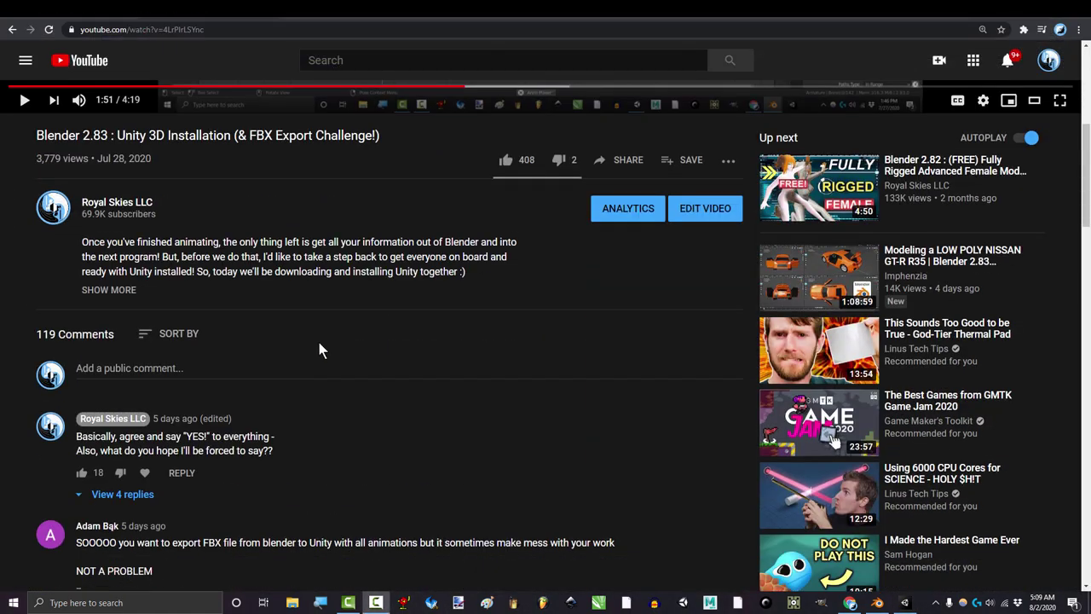
scroll(316, 389, down, 4)
scroll(316, 389, down, 1)
scroll(316, 389, down, 2)
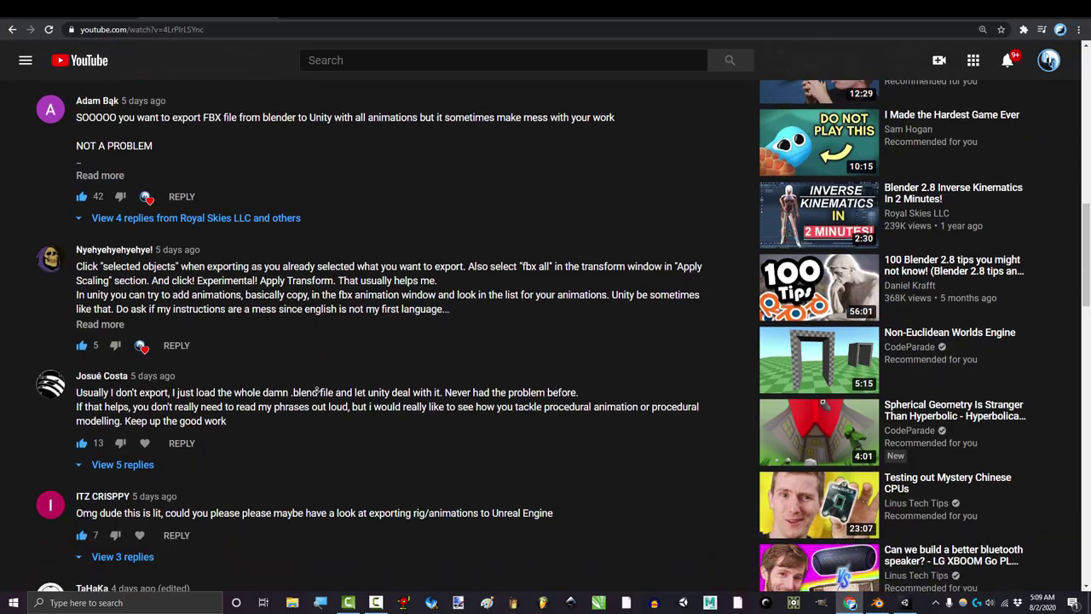
scroll(316, 390, down, 2)
scroll(317, 389, down, 2)
scroll(316, 390, down, 1)
scroll(316, 390, down, 2)
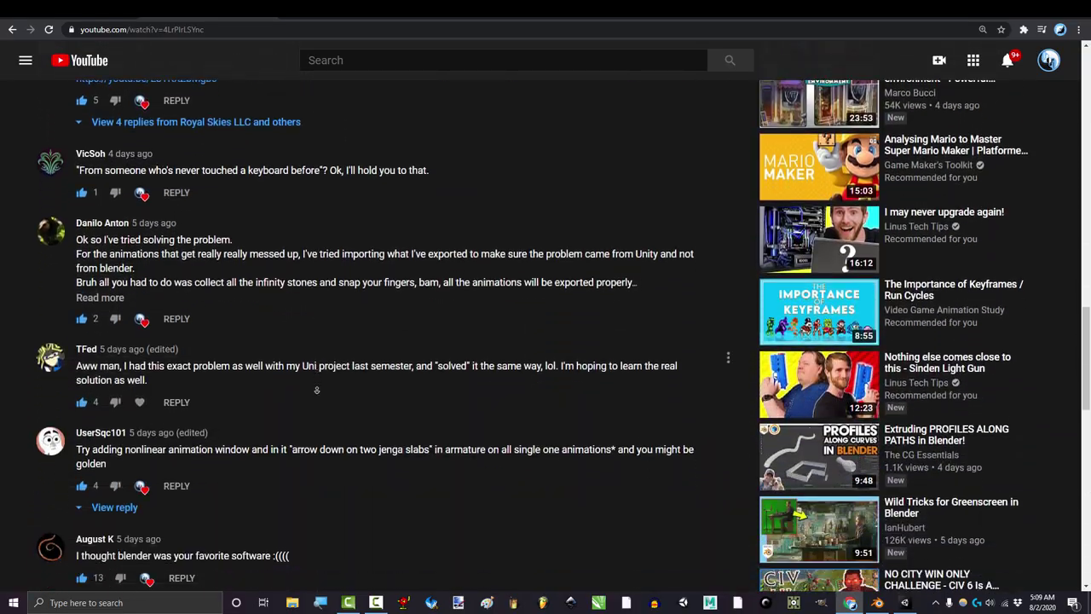
scroll(316, 389, down, 2)
scroll(317, 389, down, 2)
scroll(316, 390, down, 1)
scroll(316, 389, down, 2)
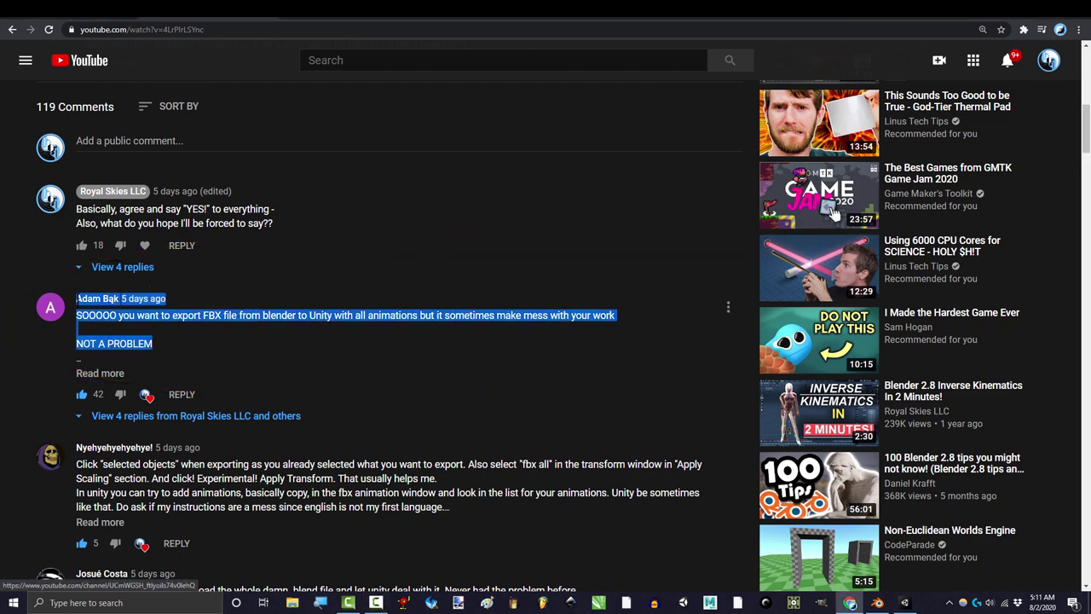
click(111, 373)
Step: Read through the expanded FBX export comment, highlighting passages
scroll(122, 368, down, 2)
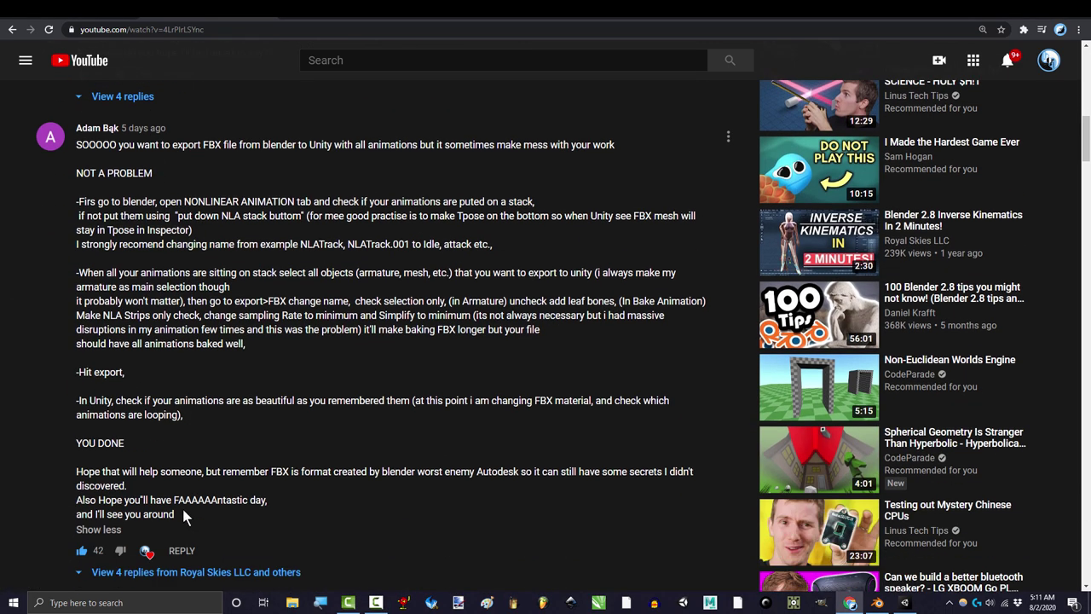
drag(182, 514, 77, 128)
scroll(267, 298, down, 3)
scroll(195, 302, down, 2)
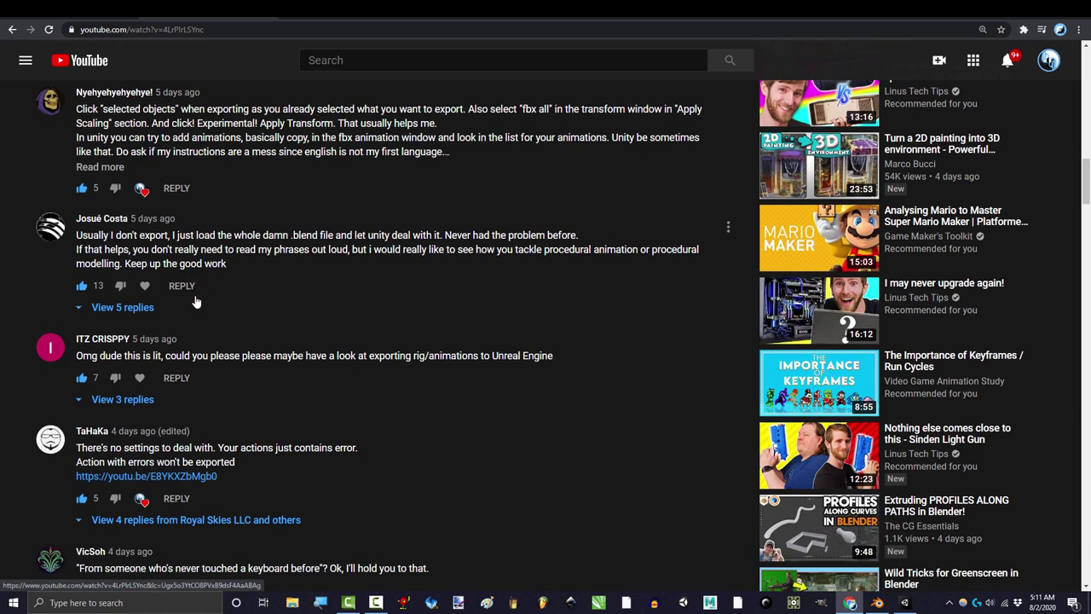
scroll(195, 302, down, 2)
drag(237, 292, 77, 260)
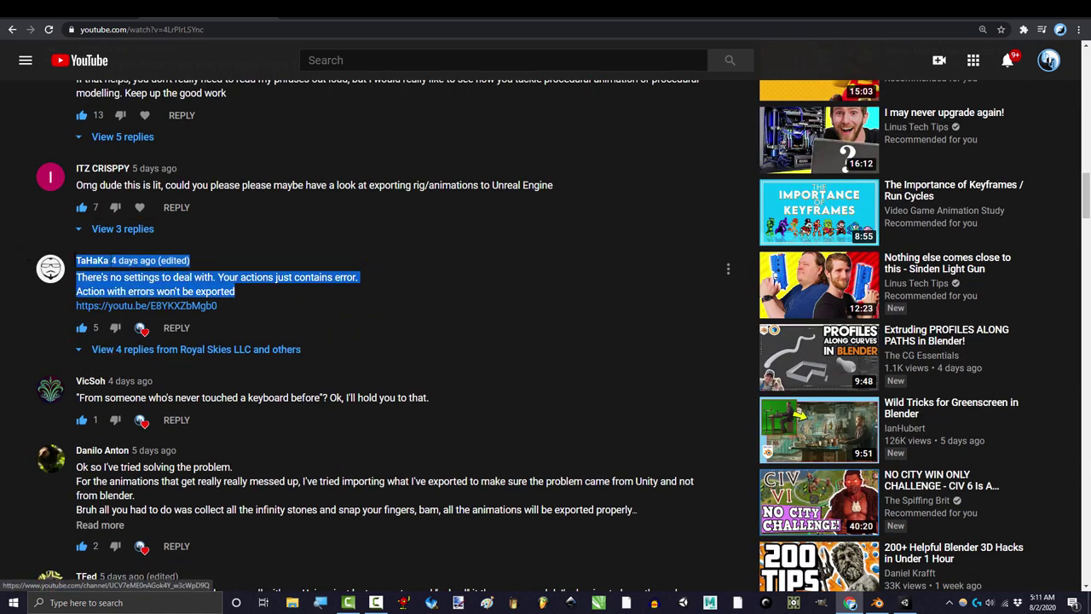
click(274, 282)
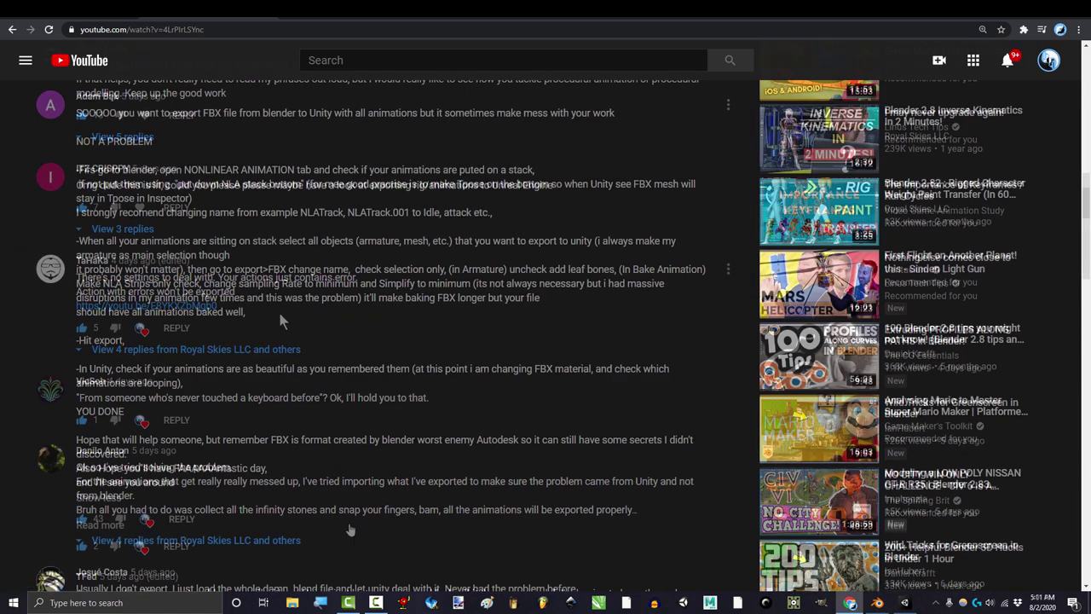
click(241, 546)
scroll(286, 382, down, 3)
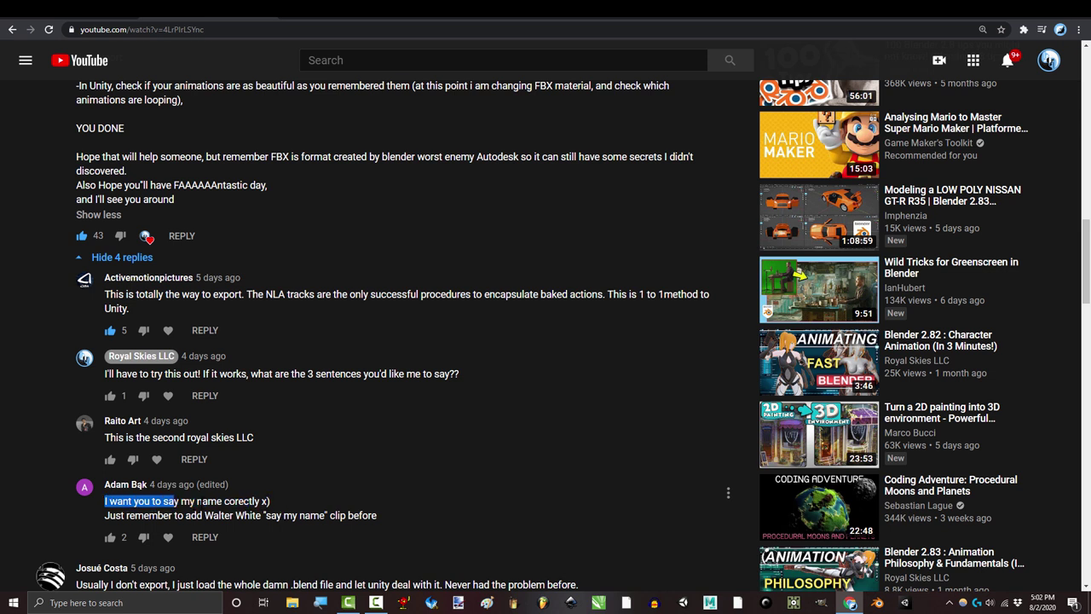
click(291, 496)
scroll(272, 486, down, 1)
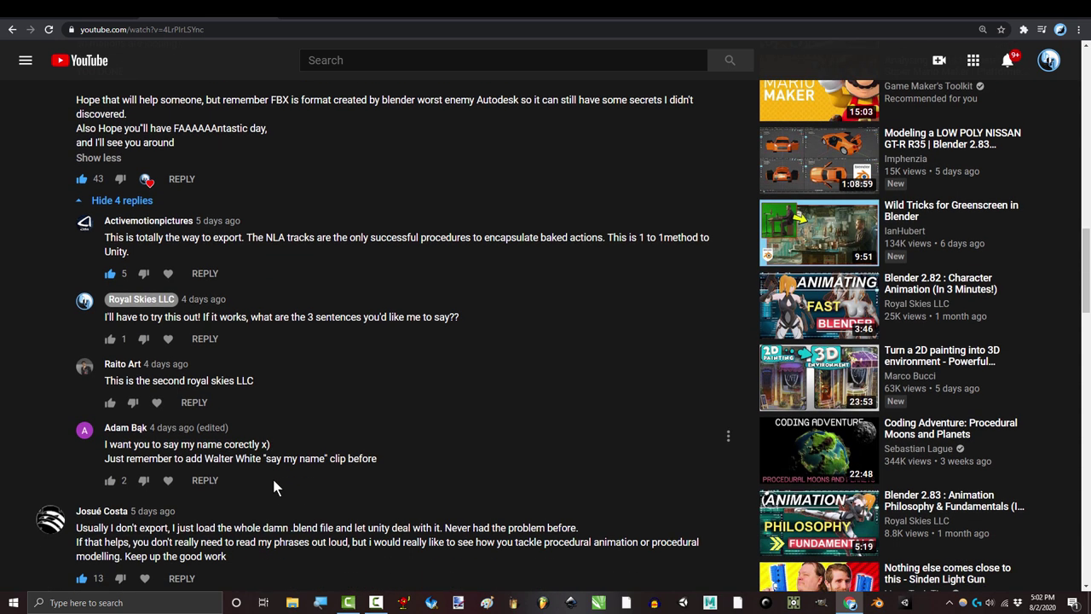
scroll(272, 486, up, 1)
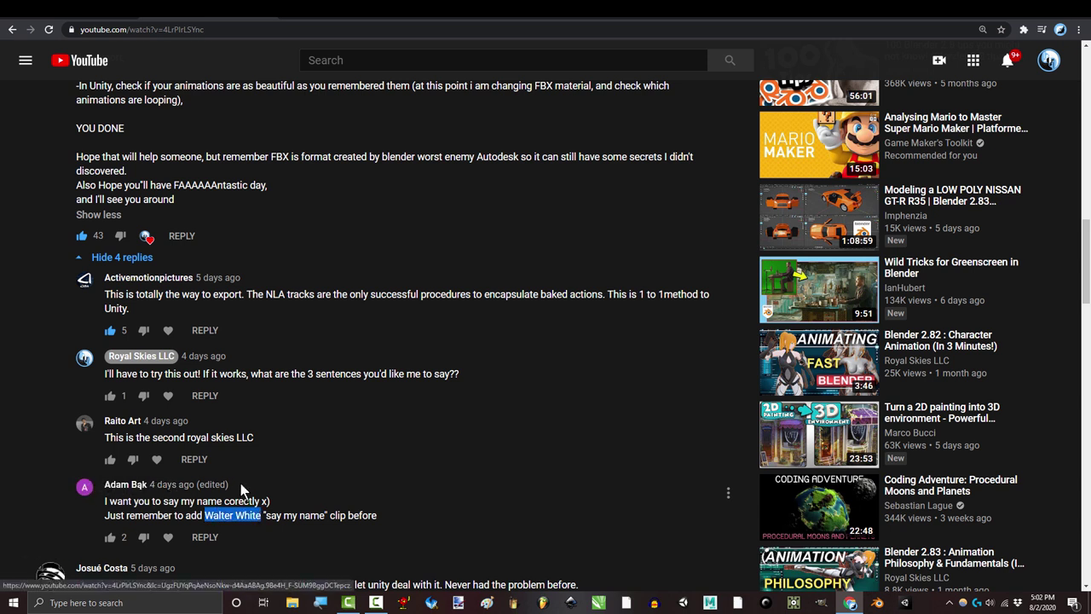
drag(241, 483, 110, 484)
click(267, 508)
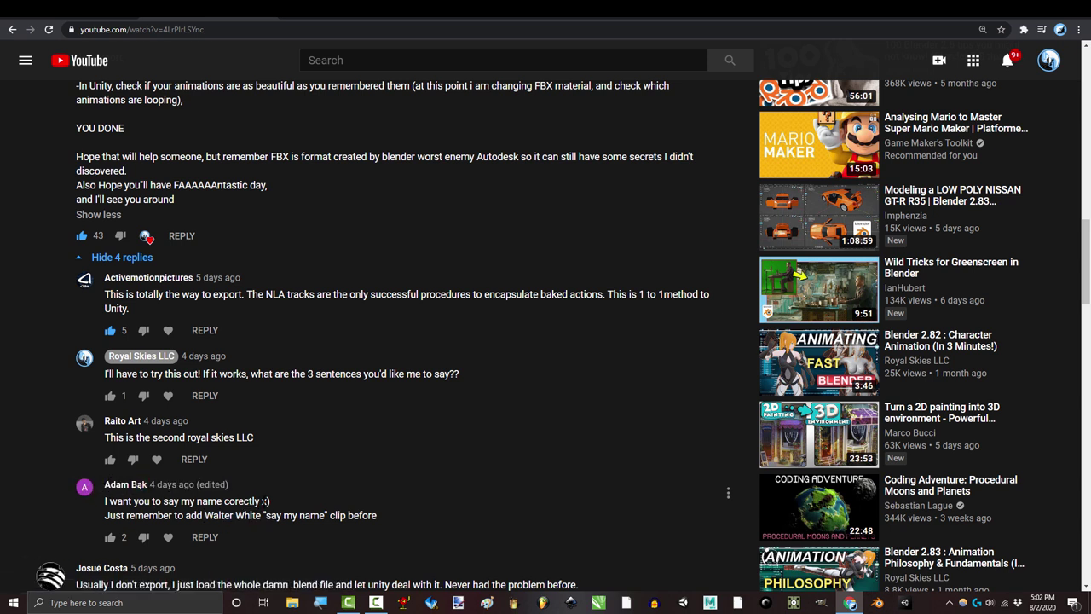
Step: Highlight and read the Walter White clip request comment
scroll(232, 480, down, 1)
drag(205, 459, 292, 460)
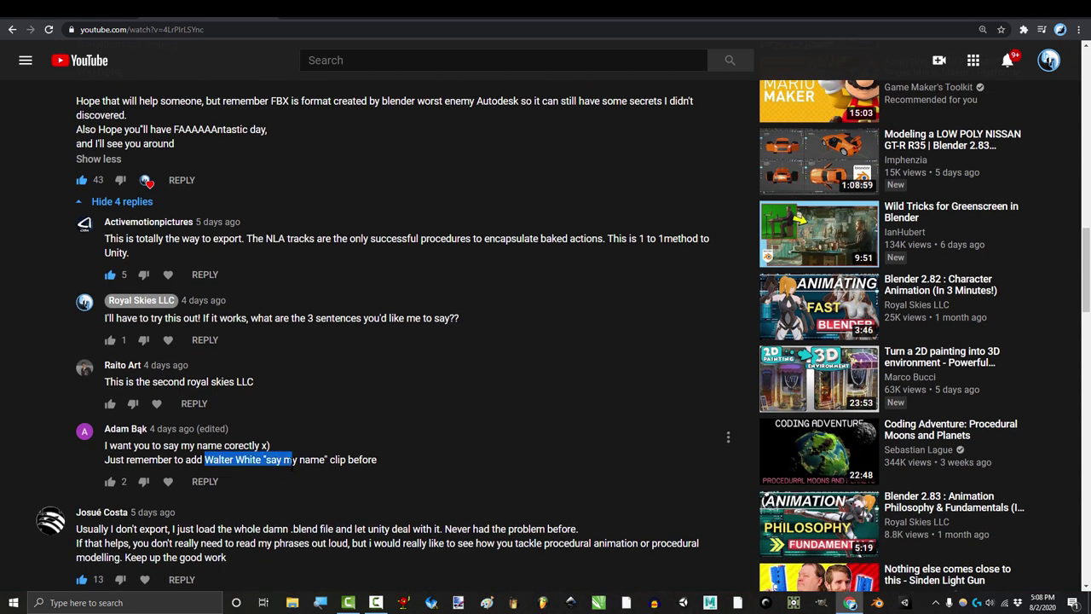
drag(132, 445, 111, 429)
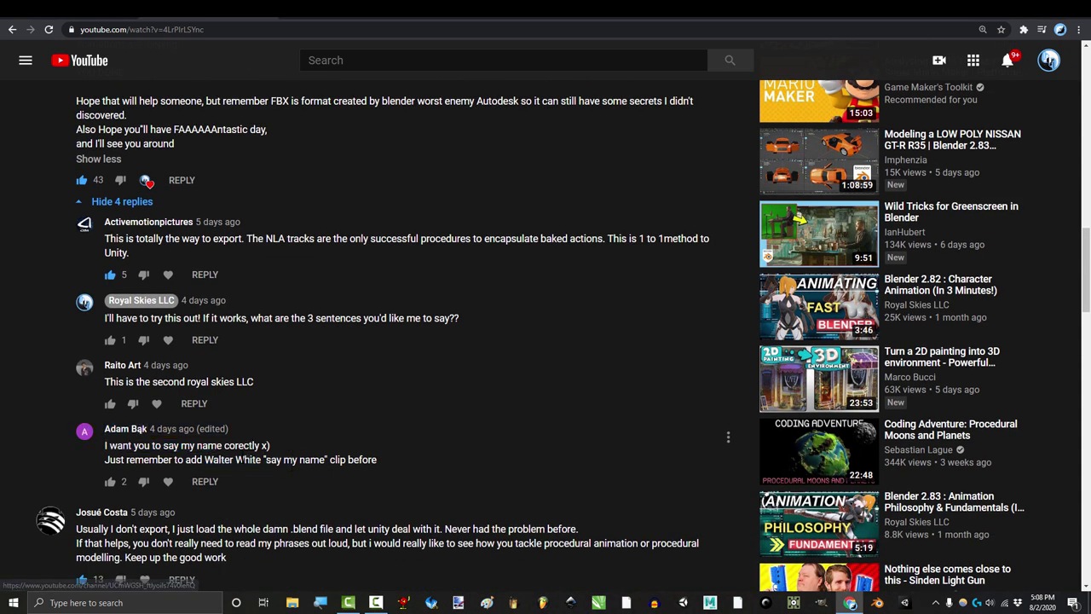
drag(205, 459, 233, 445)
click(329, 461)
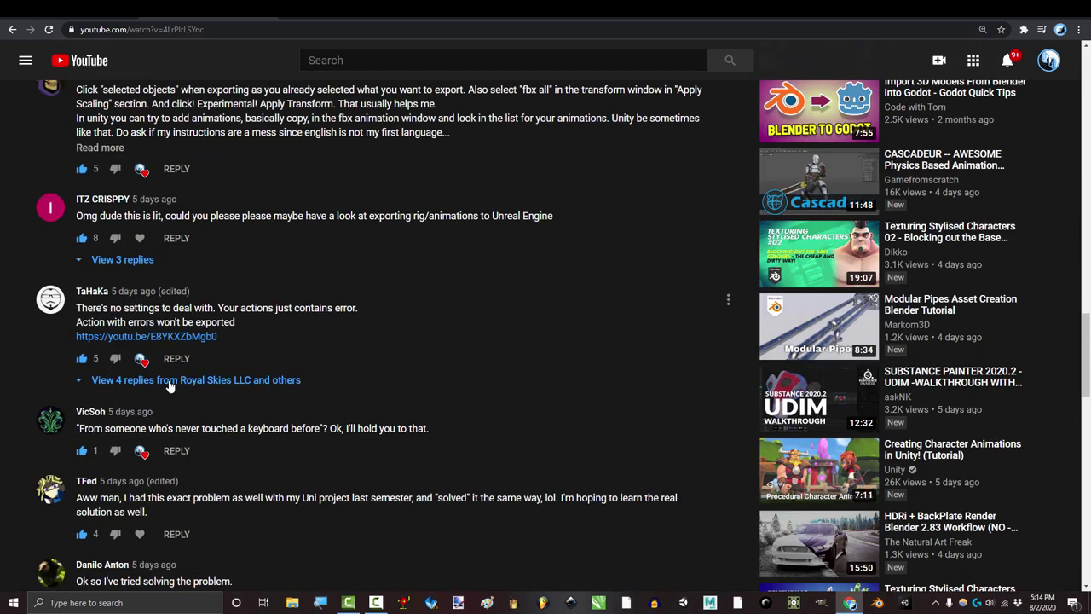
Step: Expand TaHaKa's winning reply and highlight its first chosen sentence
click(170, 381)
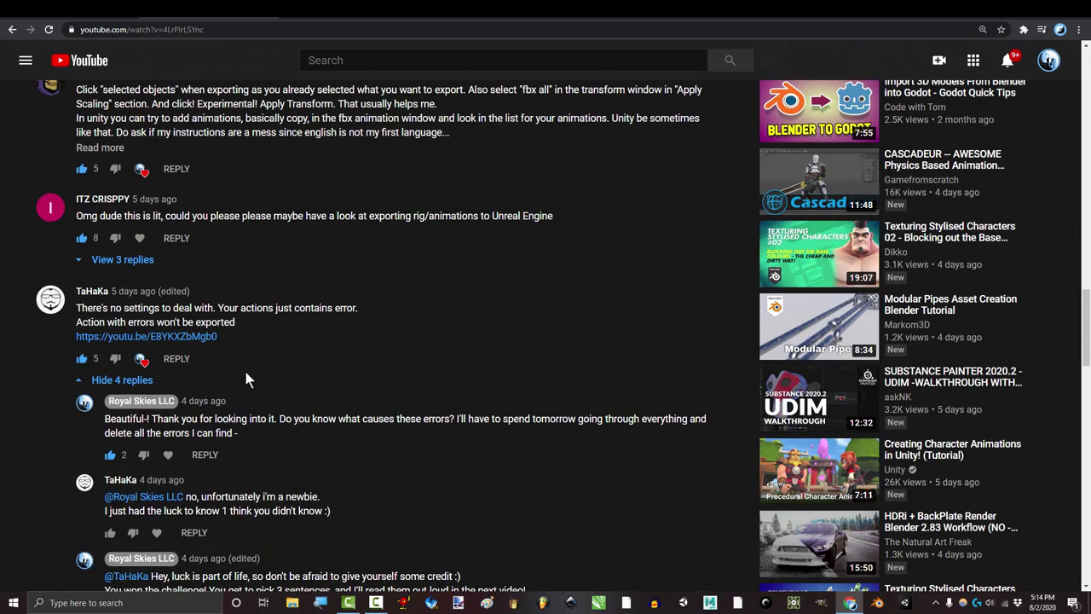
scroll(239, 373, down, 5)
click(135, 317)
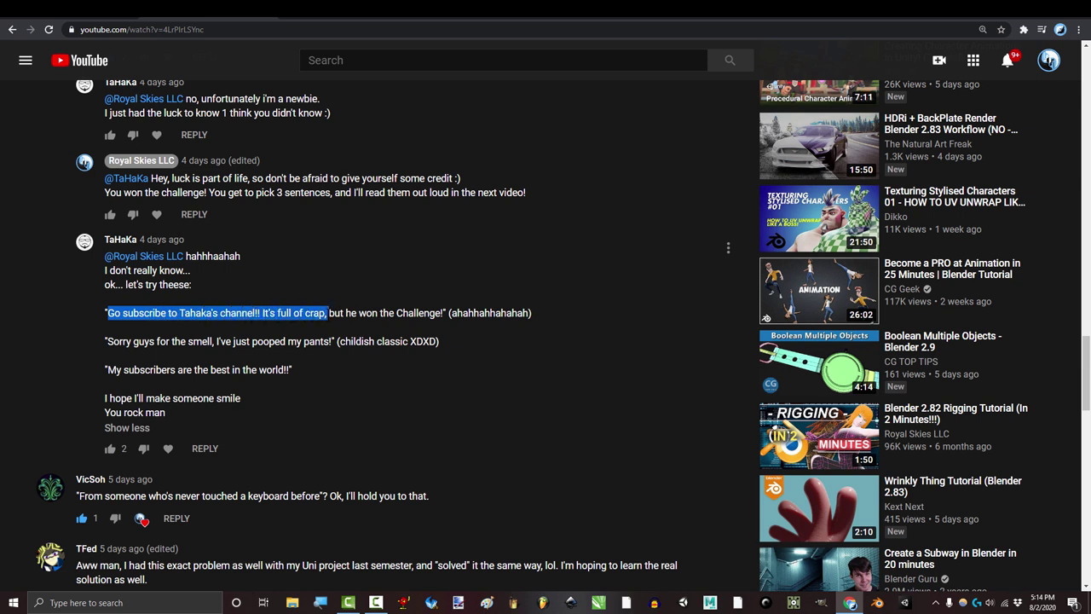
drag(328, 314, 334, 331)
click(430, 331)
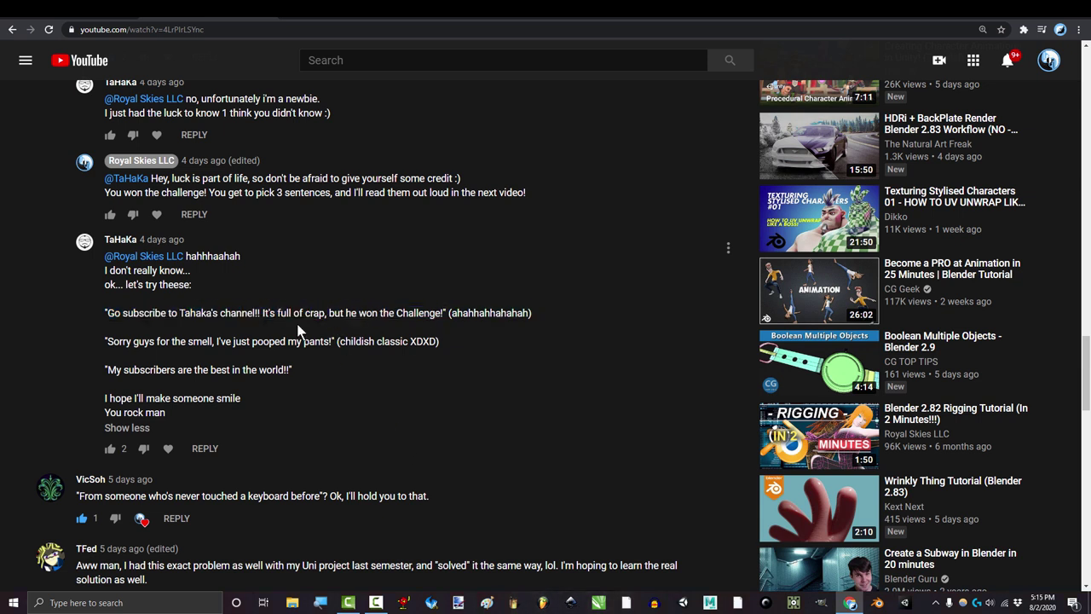
click(125, 241)
click(361, 314)
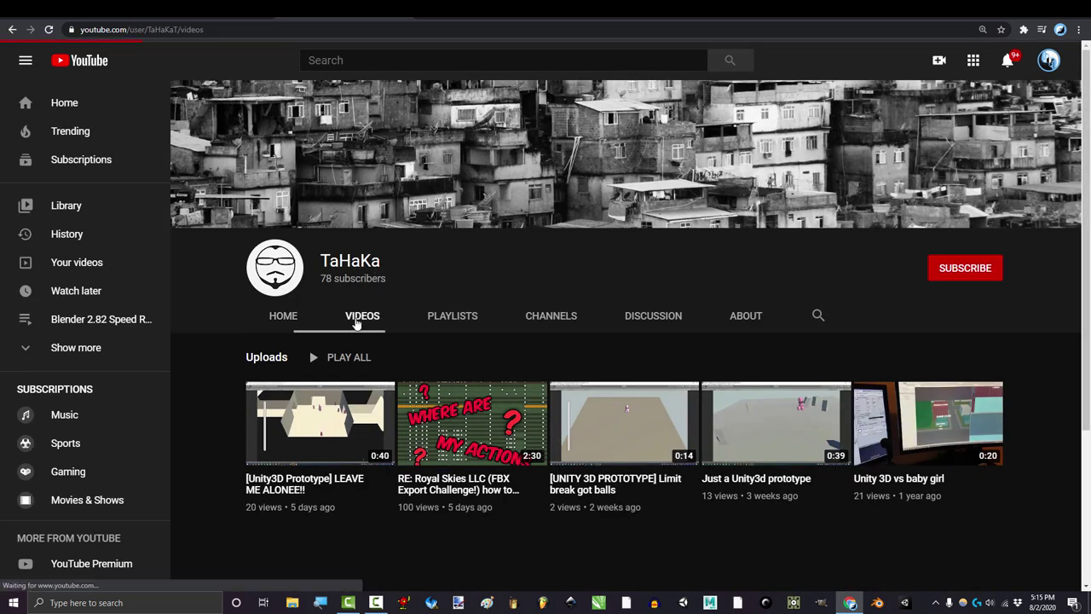
click(455, 378)
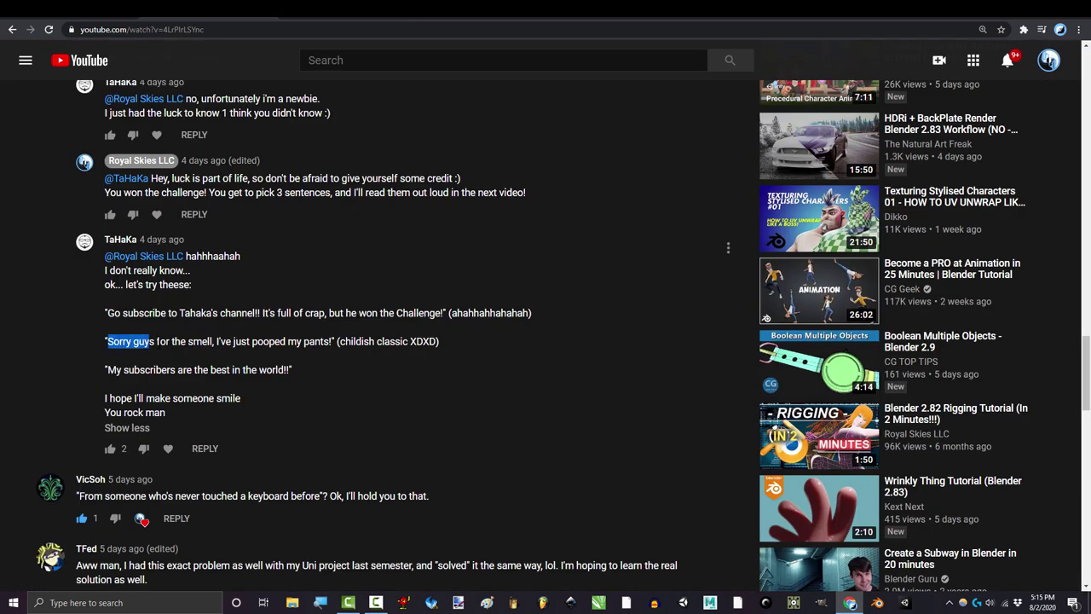
drag(157, 342, 209, 342)
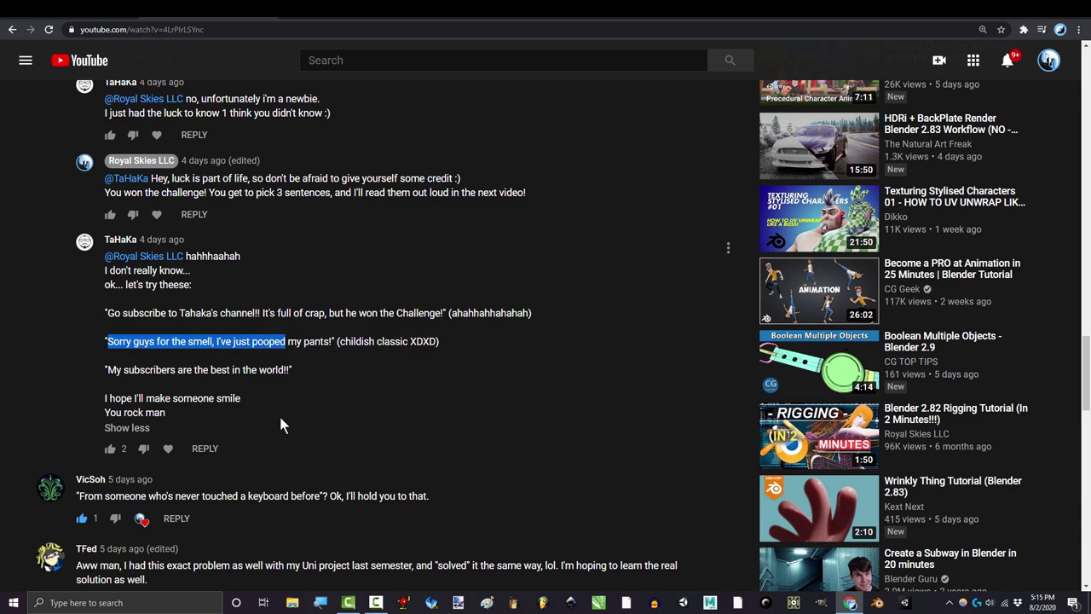
Step: Highlight the second and third quoted sentences in TaHaKa's reply while reading them
scroll(278, 409, down, 2)
scroll(279, 407, up, 2)
drag(289, 341, 335, 341)
drag(107, 341, 113, 341)
scroll(412, 361, down, 2)
scroll(297, 314, up, 1)
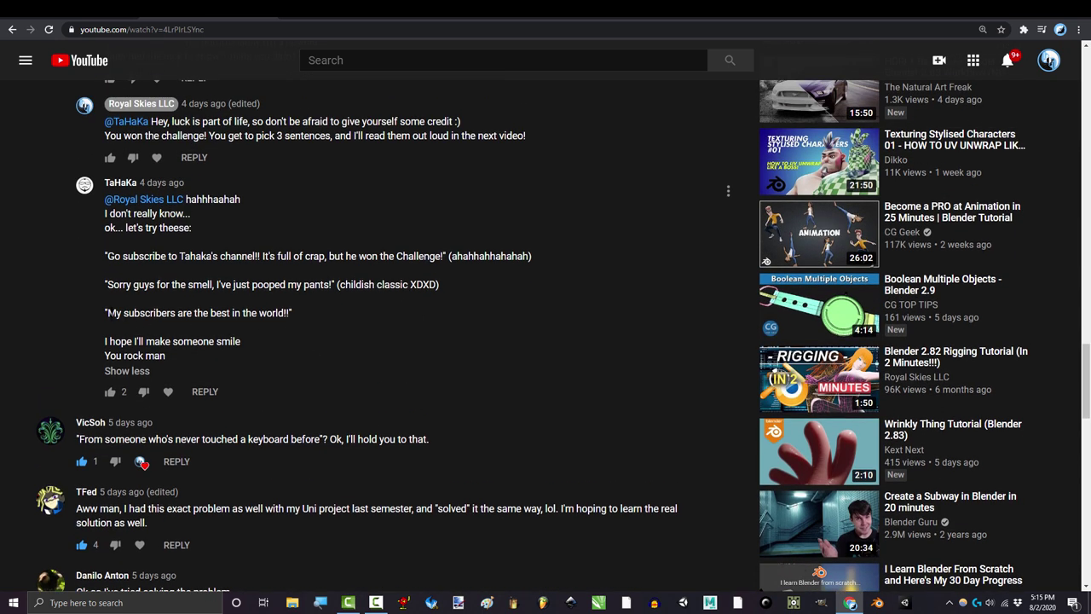
drag(107, 313, 289, 313)
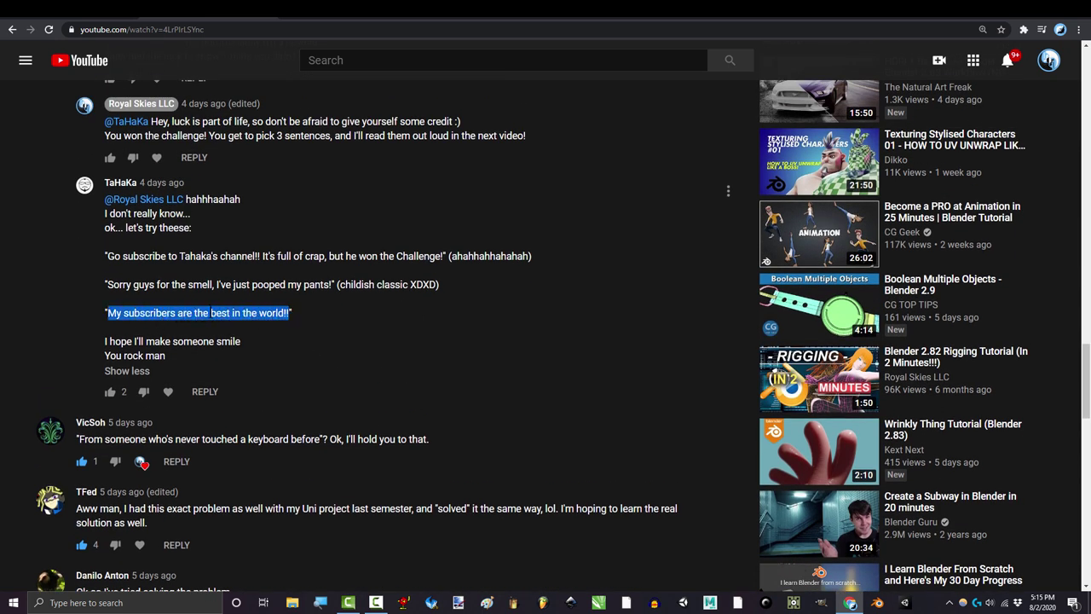
click(310, 314)
scroll(312, 313, up, 1)
scroll(313, 314, down, 1)
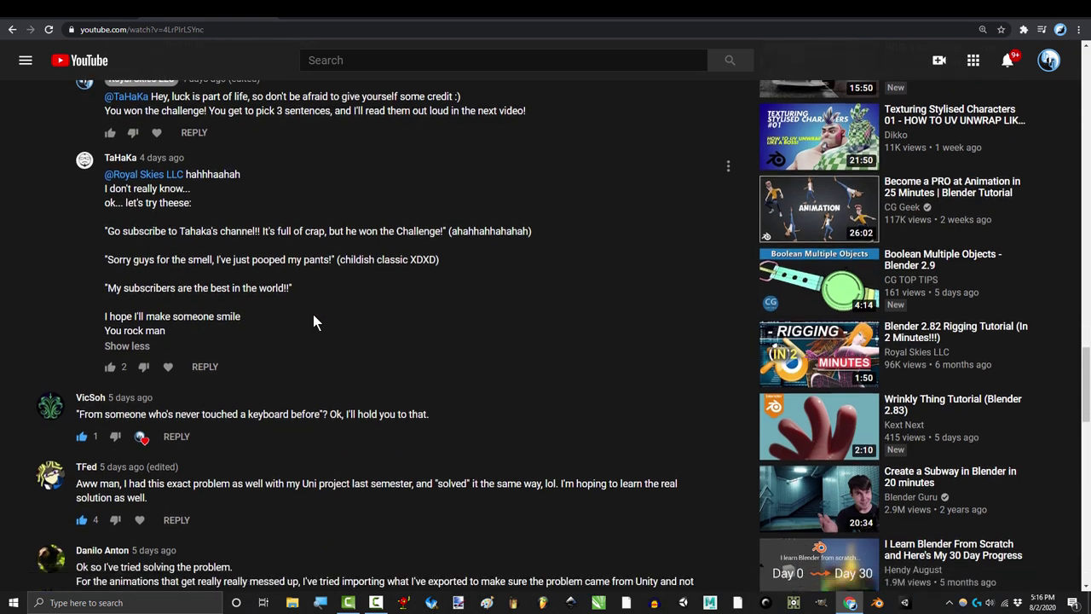
scroll(313, 314, up, 1)
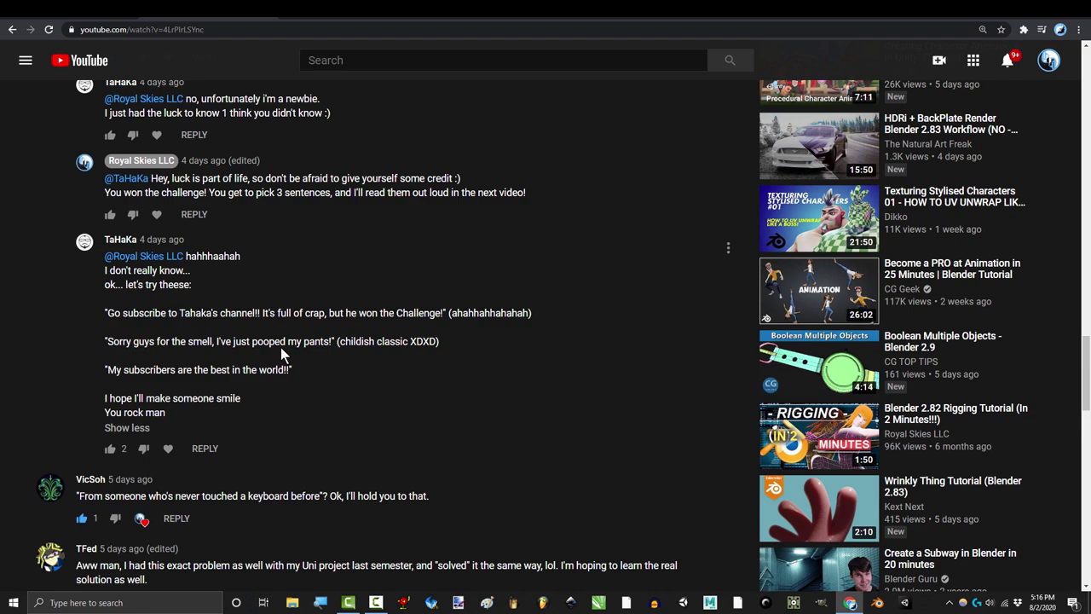
click(168, 448)
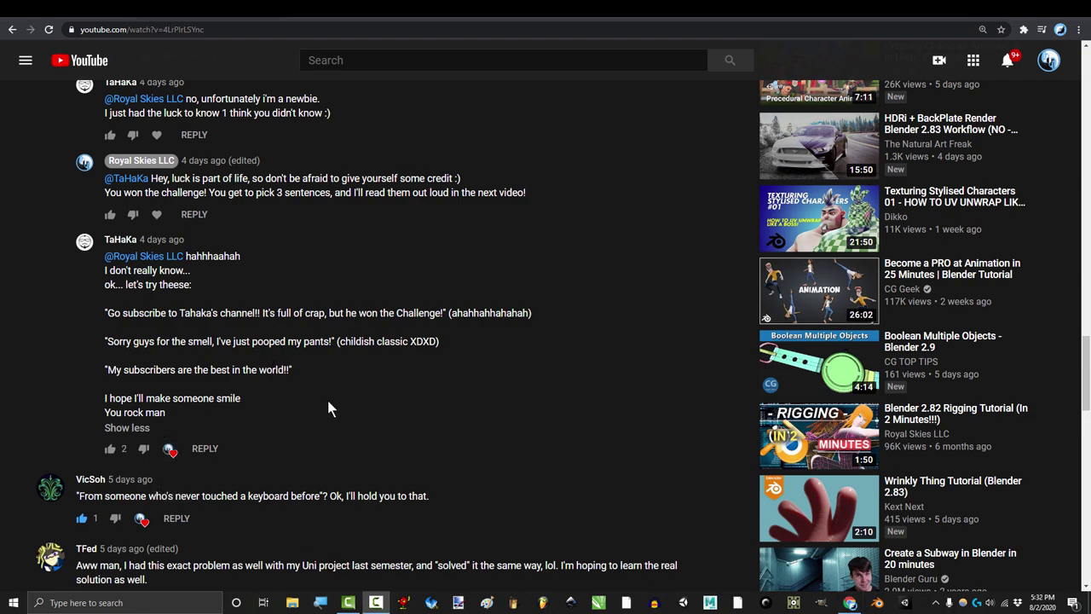
scroll(332, 385, down, 1)
scroll(426, 418, down, 1)
scroll(530, 454, down, 3)
scroll(530, 455, down, 4)
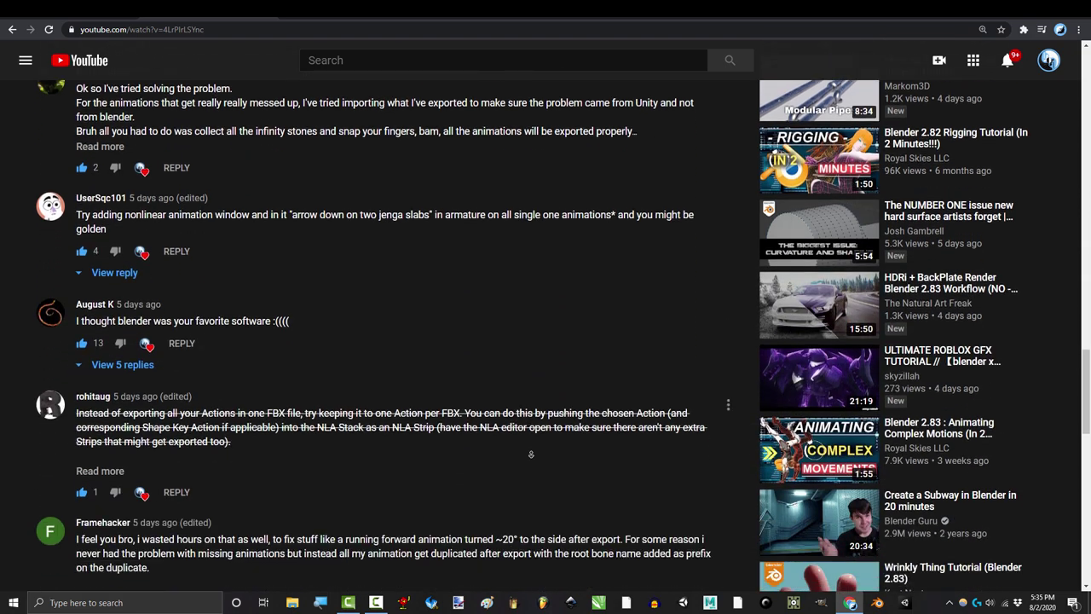
scroll(530, 455, down, 2)
scroll(530, 455, down, 2)
scroll(530, 455, down, 2)
scroll(530, 454, down, 3)
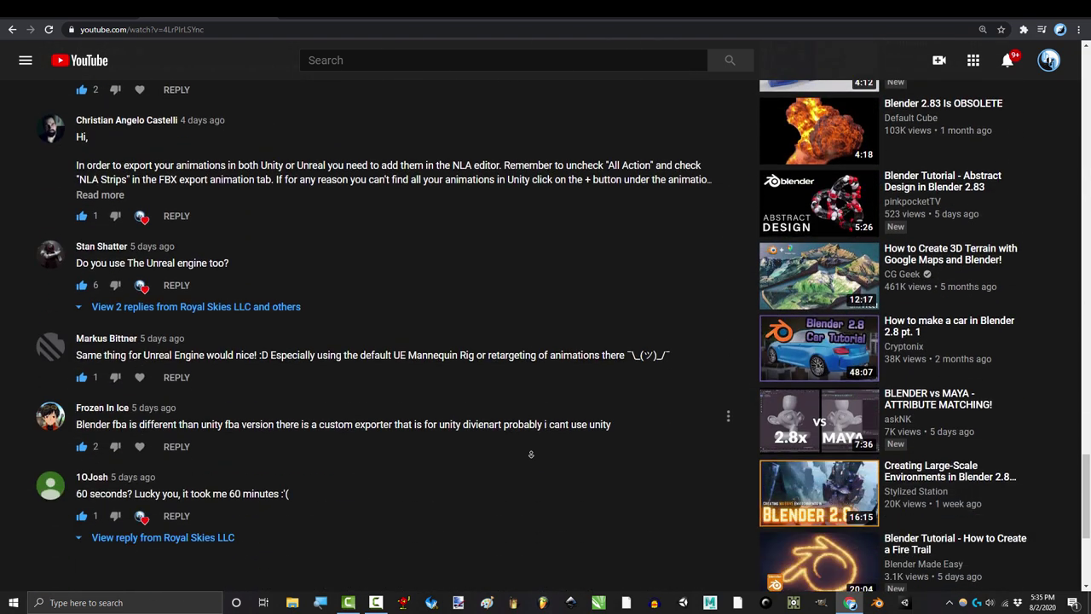
scroll(530, 454, down, 1)
scroll(530, 455, down, 2)
scroll(531, 454, down, 2)
scroll(530, 454, down, 3)
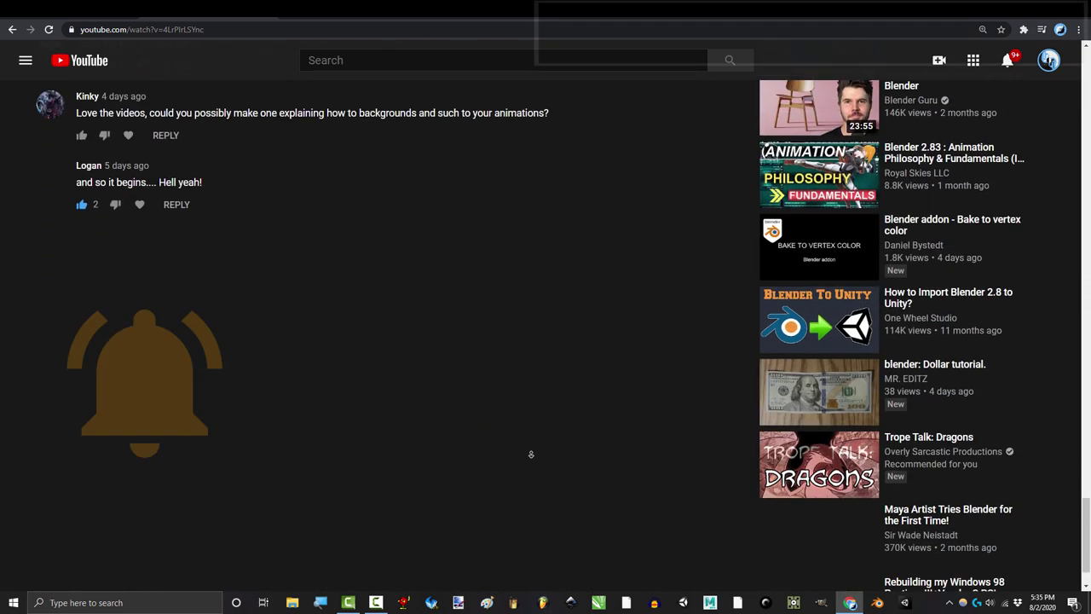
scroll(530, 454, down, 3)
scroll(530, 455, down, 2)
scroll(529, 418, down, 1)
scroll(529, 408, down, 1)
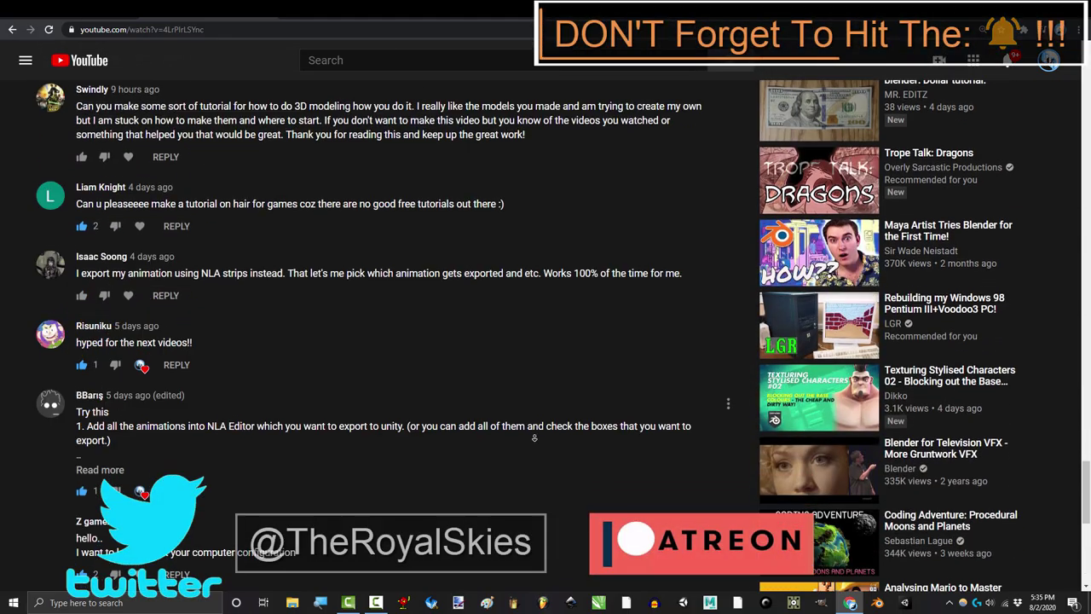
scroll(529, 408, down, 1)
scroll(532, 430, down, 2)
scroll(534, 453, down, 3)
scroll(534, 452, down, 1)
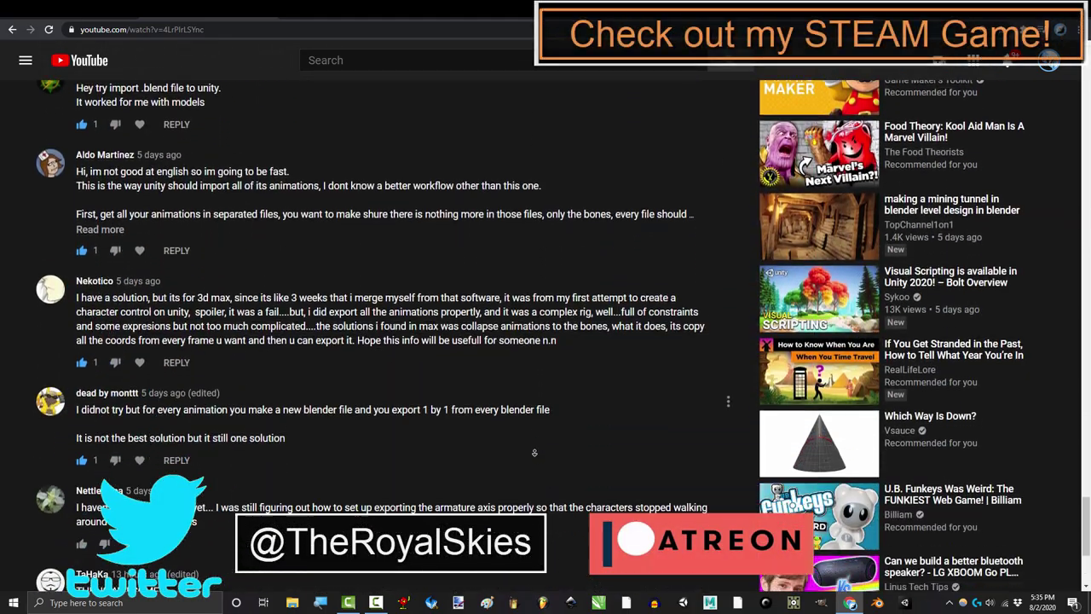
scroll(535, 453, down, 1)
scroll(535, 452, down, 2)
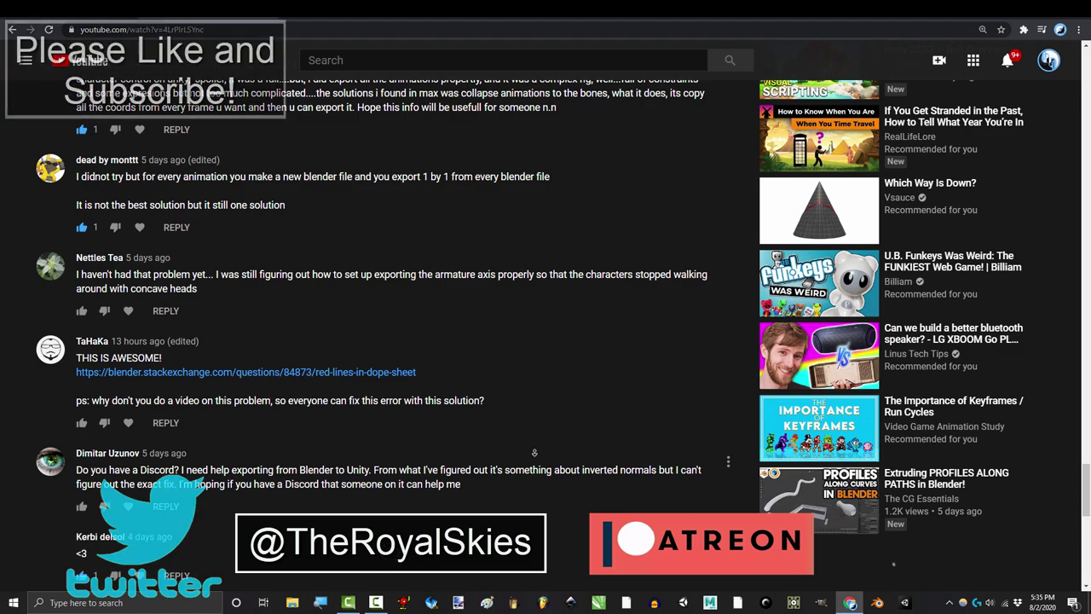
scroll(534, 450, down, 2)
scroll(567, 342, down, 1)
scroll(567, 398, down, 1)
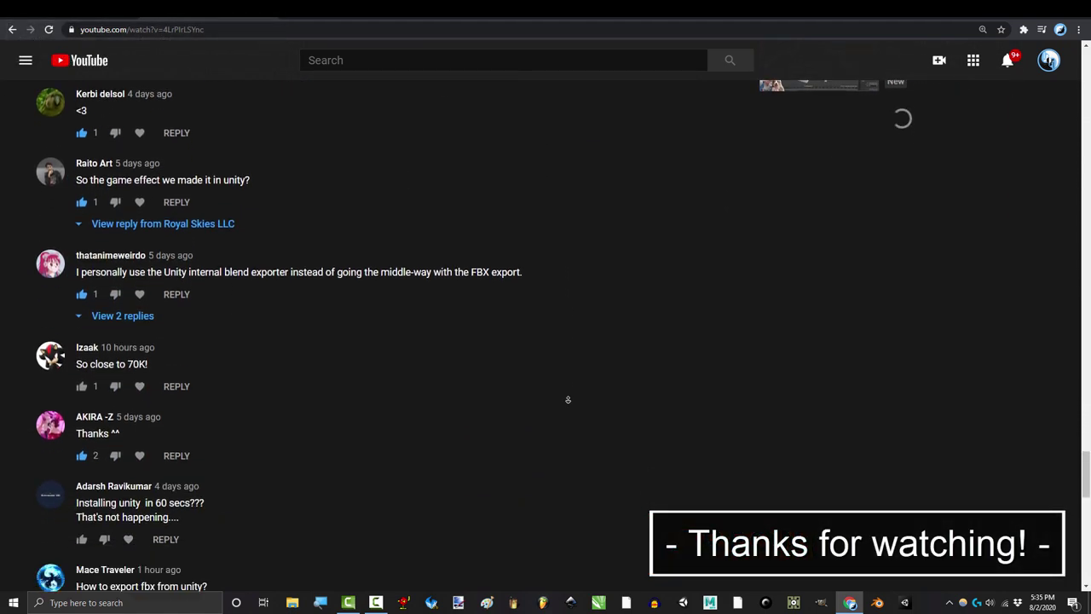